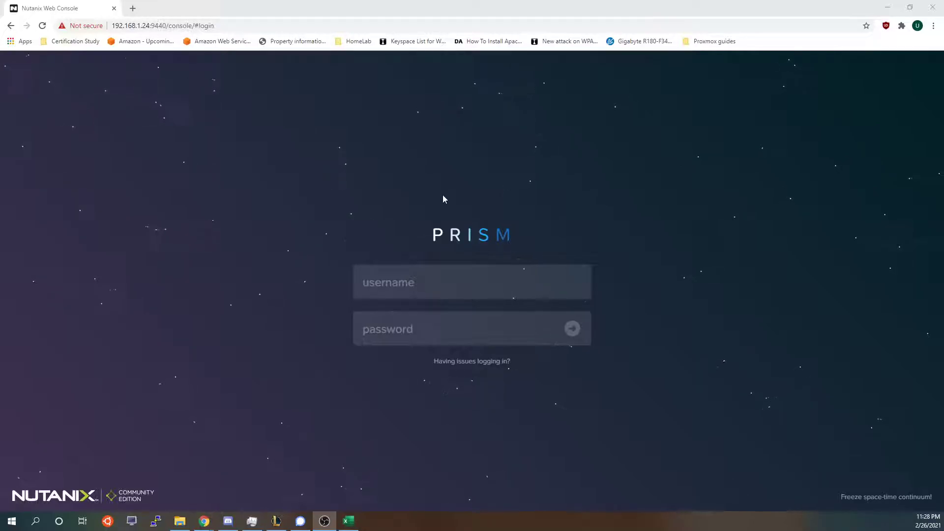
Sign into Prism Element as admin with the account password to reach the clusterABC dashboard.
left_click(154, 503)
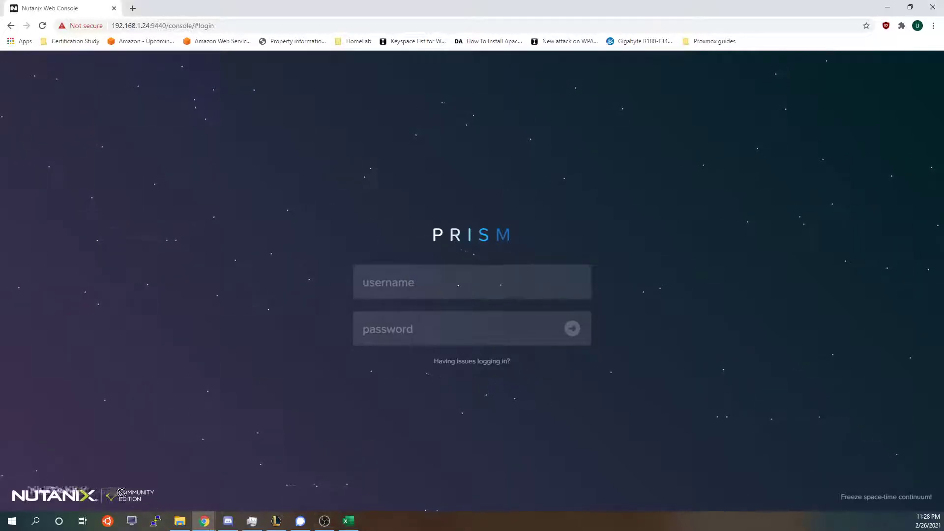
left_click(426, 289)
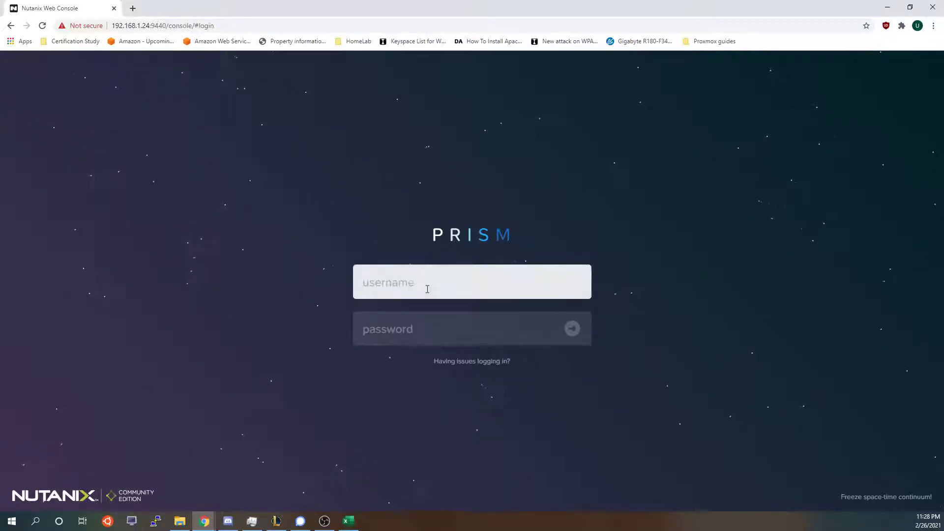
type("admin")
key("Tab")
type("nu")
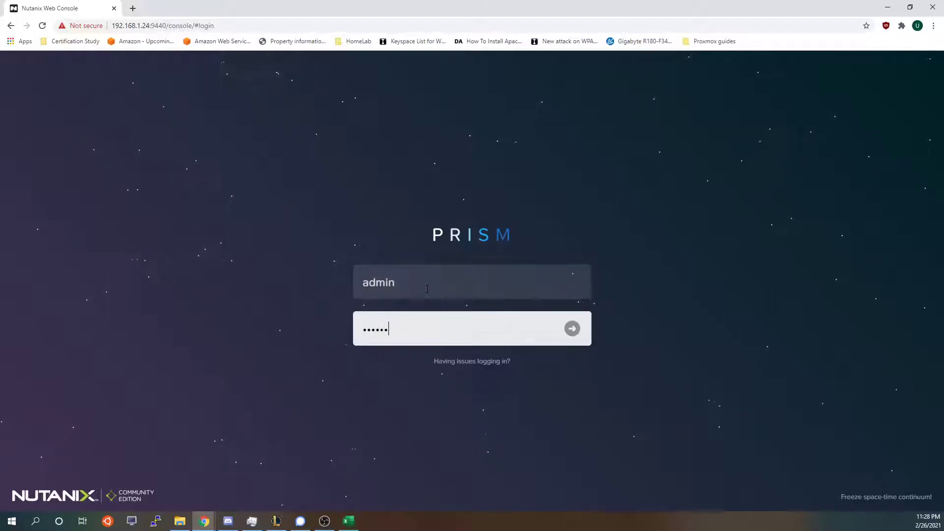
type("tanix/4u!")
key("Return")
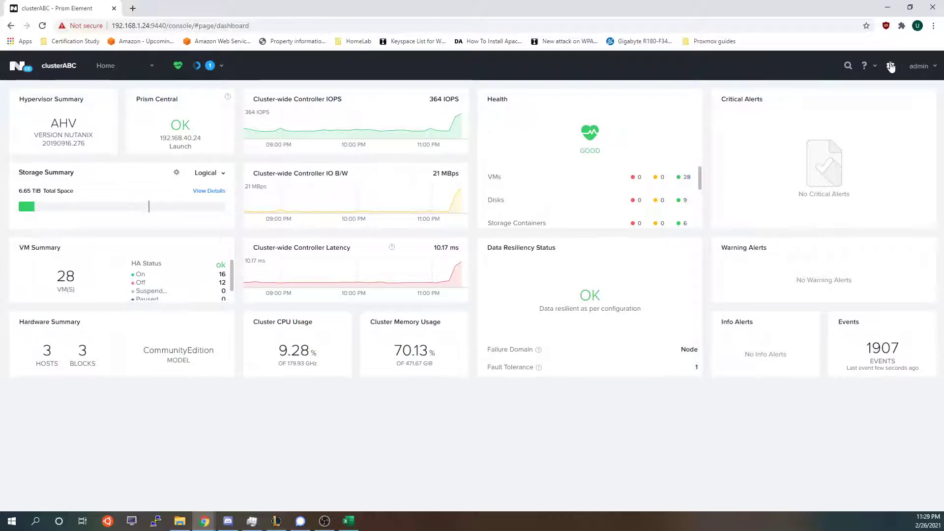
Open Settings > Authentication and review the existing shiroelab.local directory entry.
left_click(891, 67)
scroll(42, 231, "down", 2)
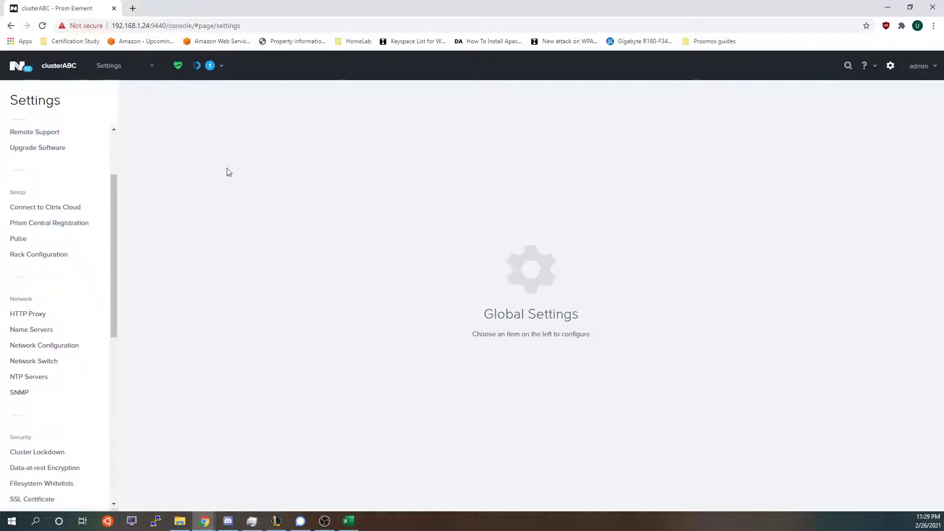
scroll(40, 354, "down", 4)
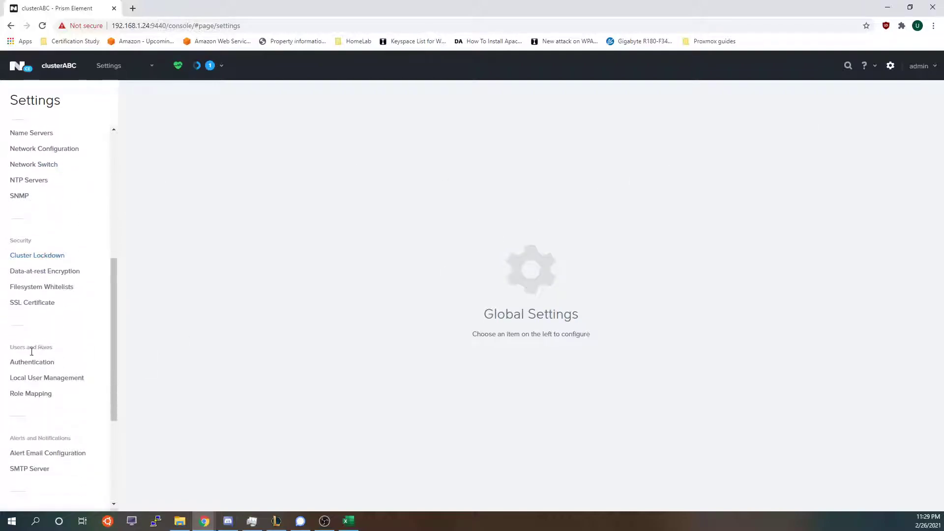
left_click(20, 363)
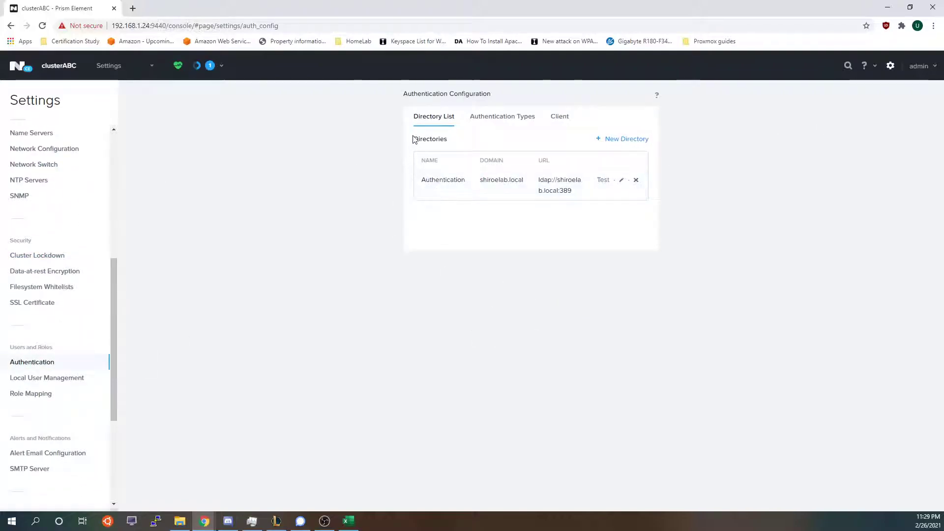
left_click_drag(419, 135, 659, 185)
left_click(492, 183)
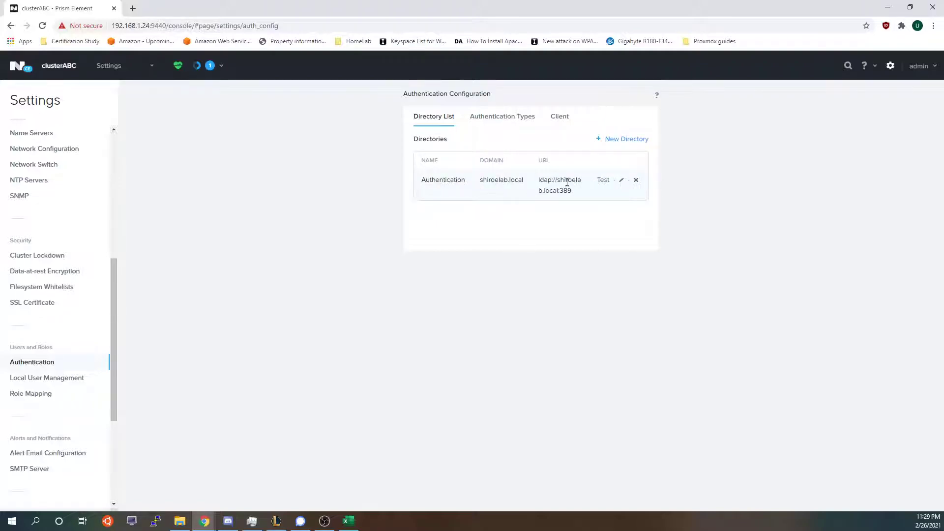
Inspect the New Directory form's Active Directory type and search type options, then discard it.
left_click(611, 143)
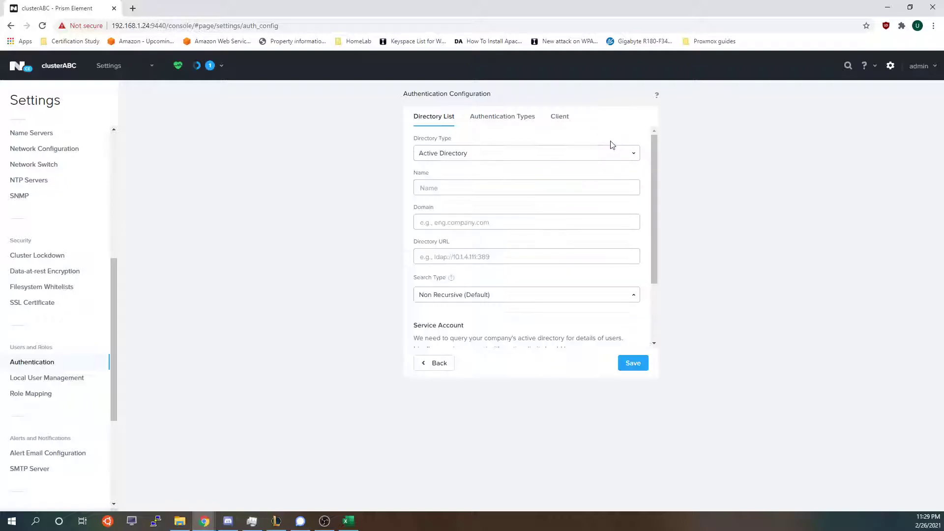
left_click(471, 158)
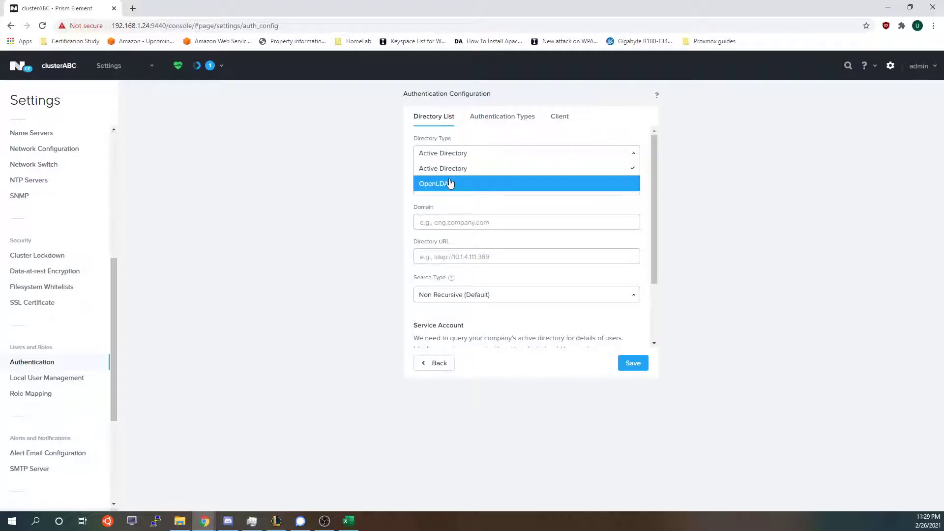
left_click(451, 168)
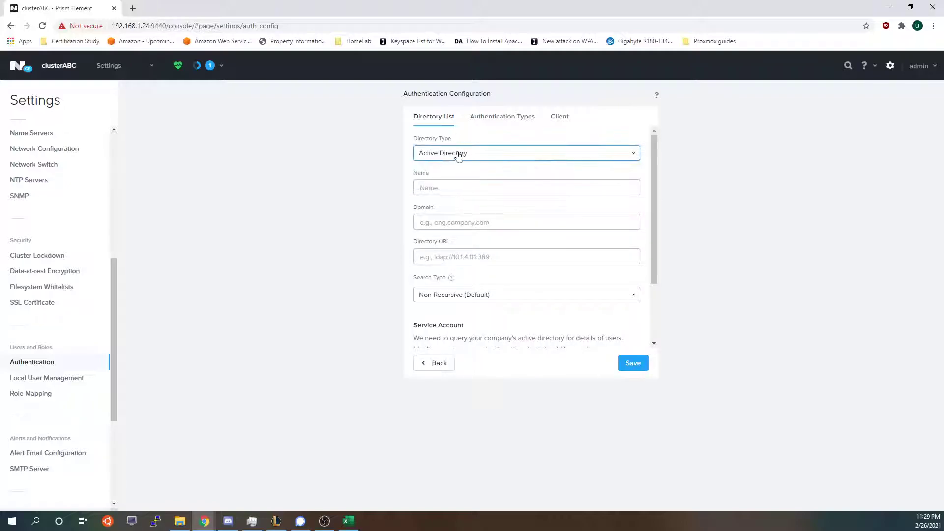
left_click(441, 189)
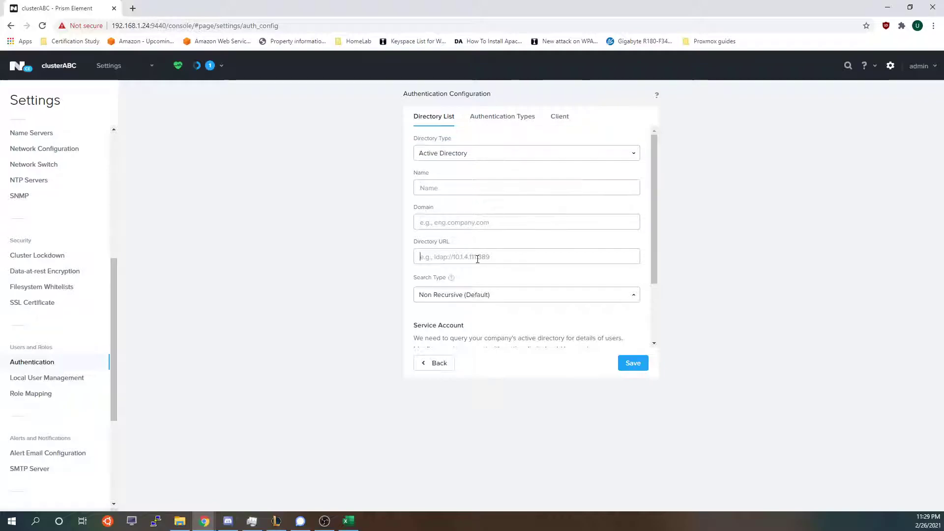
left_click(449, 295)
scroll(590, 261, "down", 1)
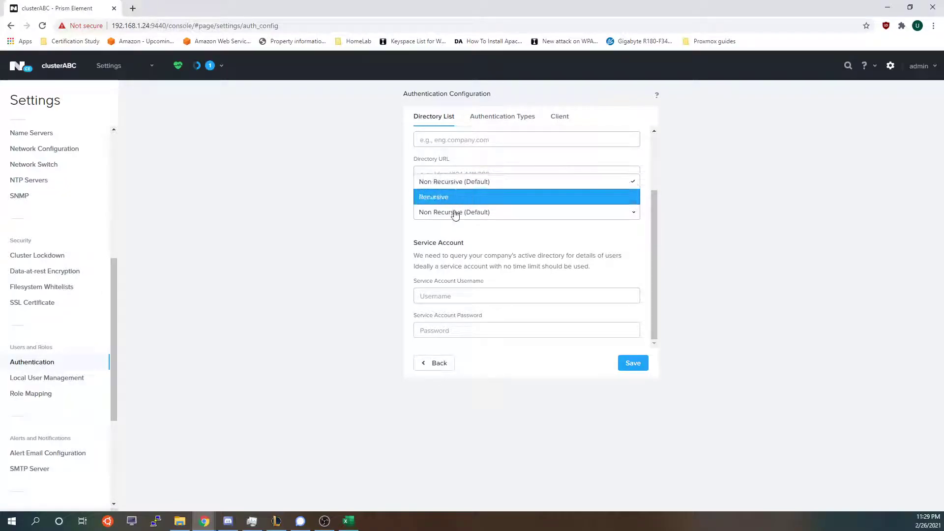
left_click(467, 197)
left_click(455, 214)
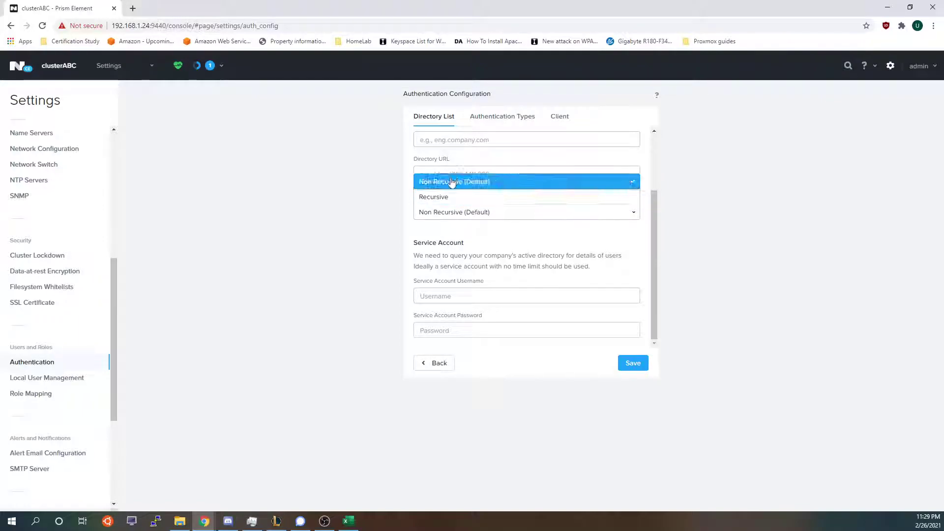
left_click(450, 182)
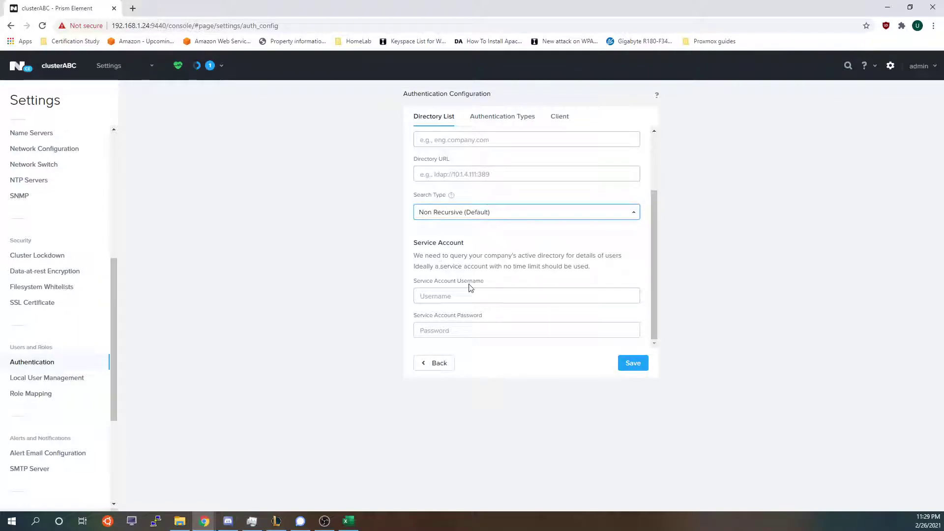
left_click(438, 367)
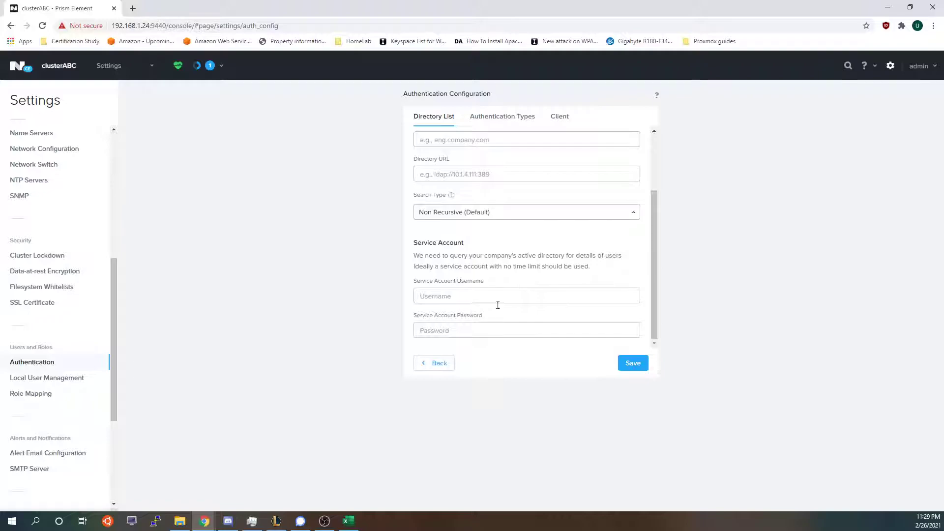
left_click(439, 364)
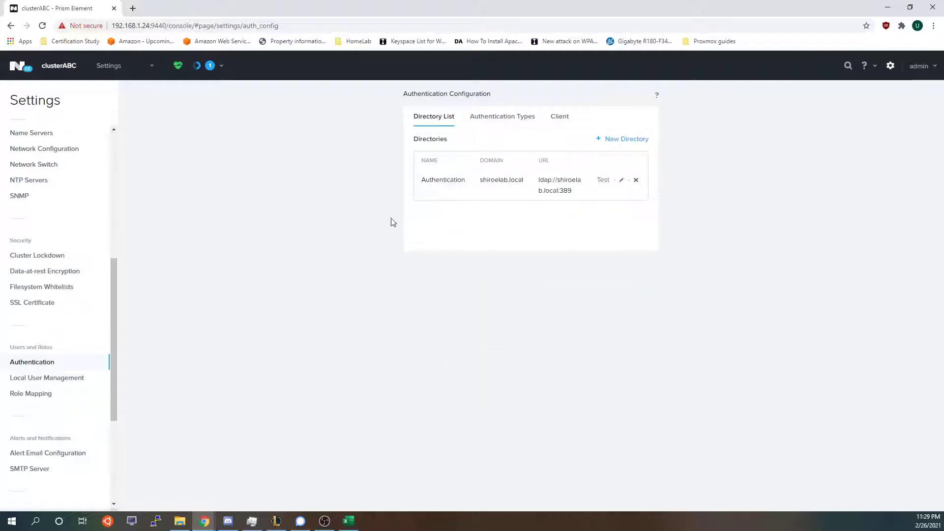
Review the Cluster Admin role mapping and abandon a New Mapping form of type user.
left_click(43, 394)
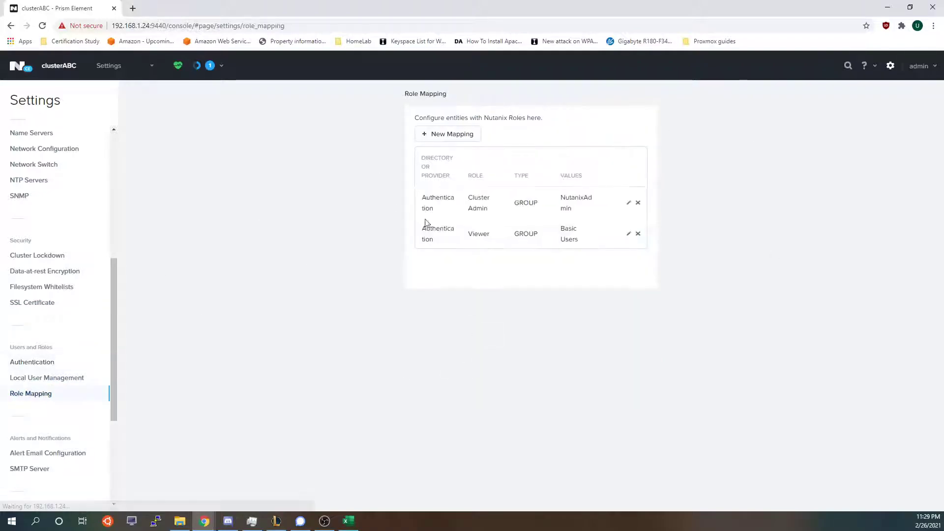
left_click_drag(426, 197, 563, 207)
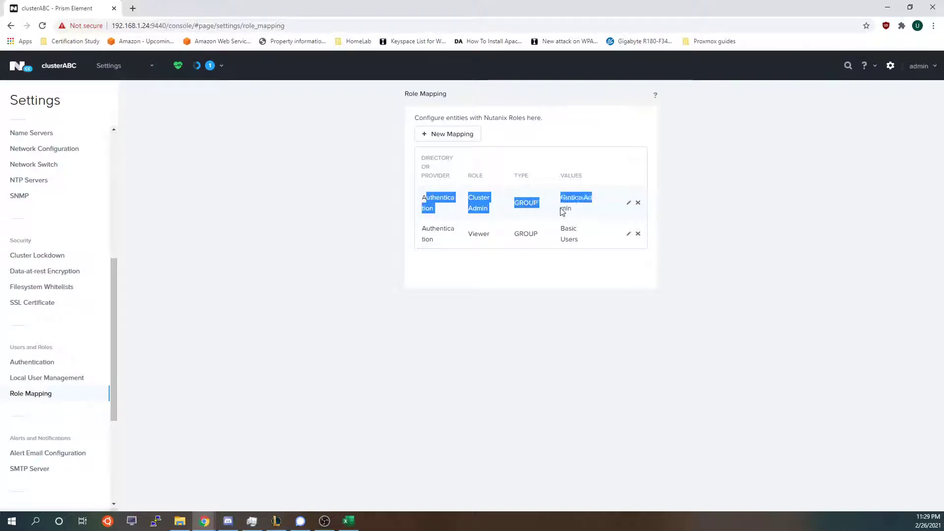
left_click(447, 137)
left_click(466, 183)
left_click(487, 176)
left_click(428, 182)
left_click(435, 281)
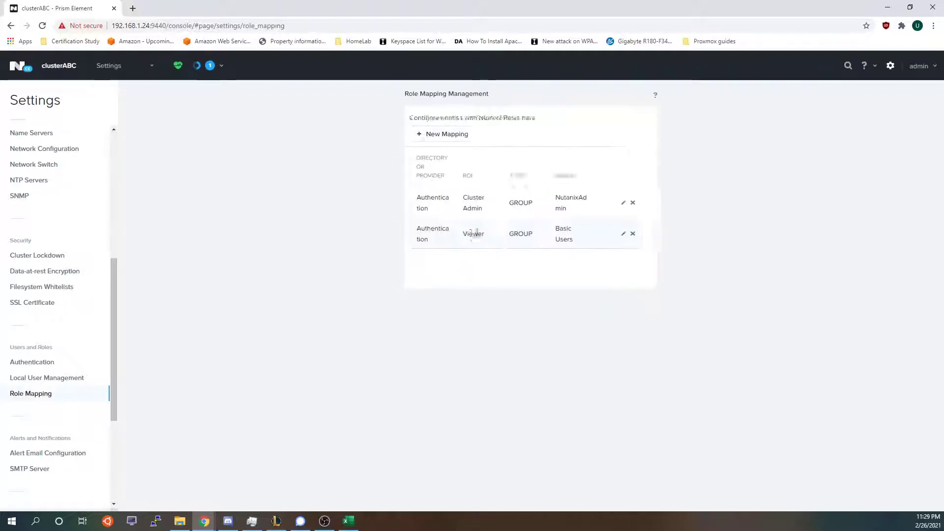
Check the Basic Users viewer mapping, then review the configured name server addresses.
left_click_drag(609, 247, 437, 230)
left_click(437, 238)
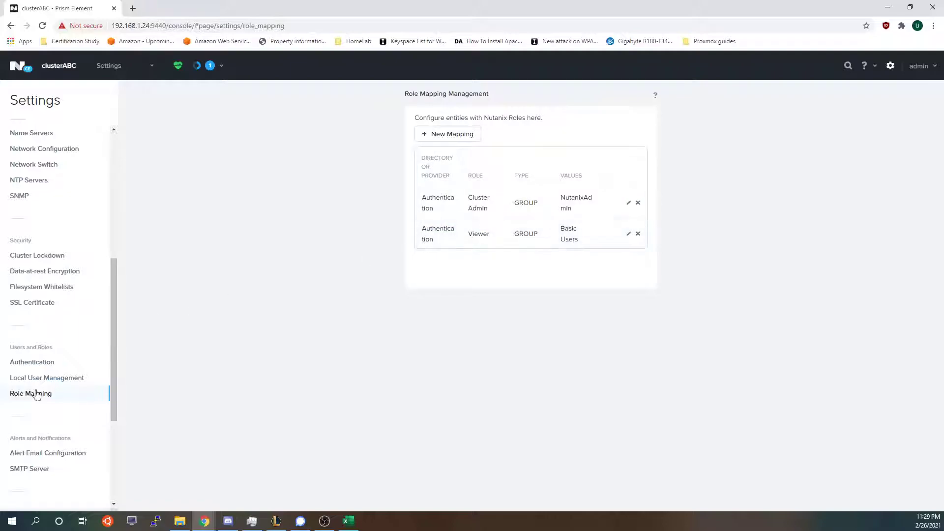
scroll(44, 363, "down", 4)
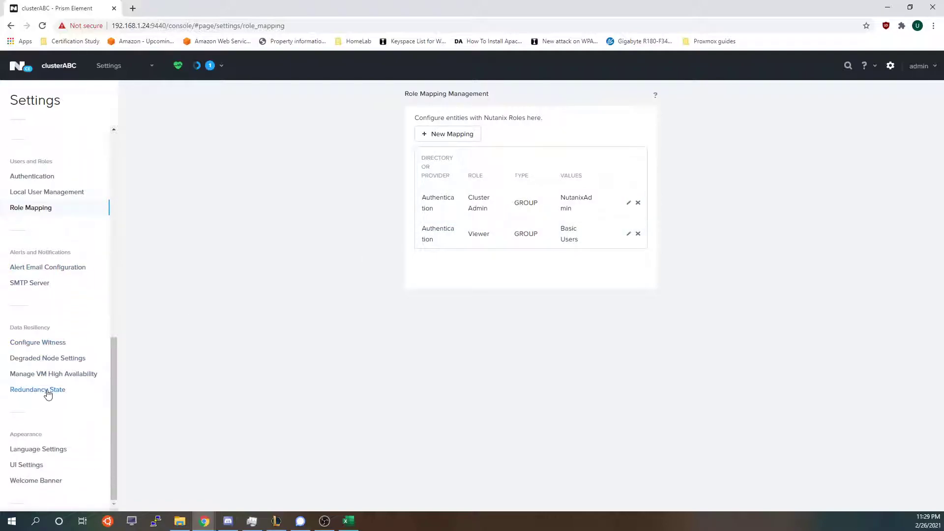
scroll(49, 389, "up", 6)
left_click(32, 242)
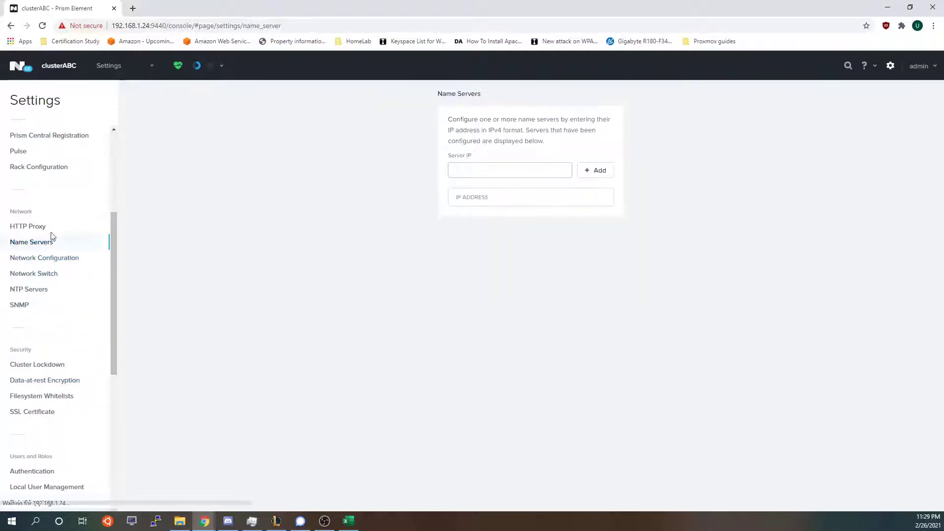
mouse_move(465, 217)
left_mouse_down()
mouse_move(498, 216)
mouse_move(435, 224)
mouse_move(452, 222)
left_mouse_up()
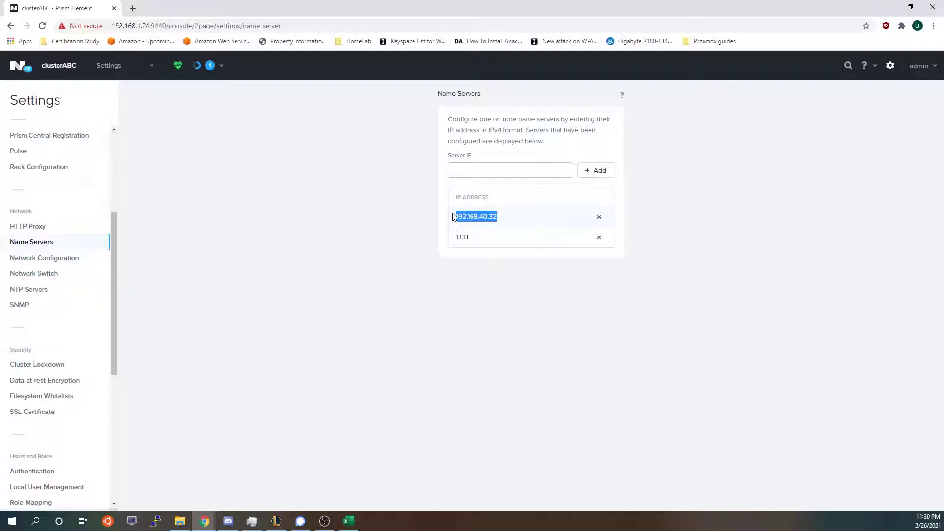
left_click(458, 216)
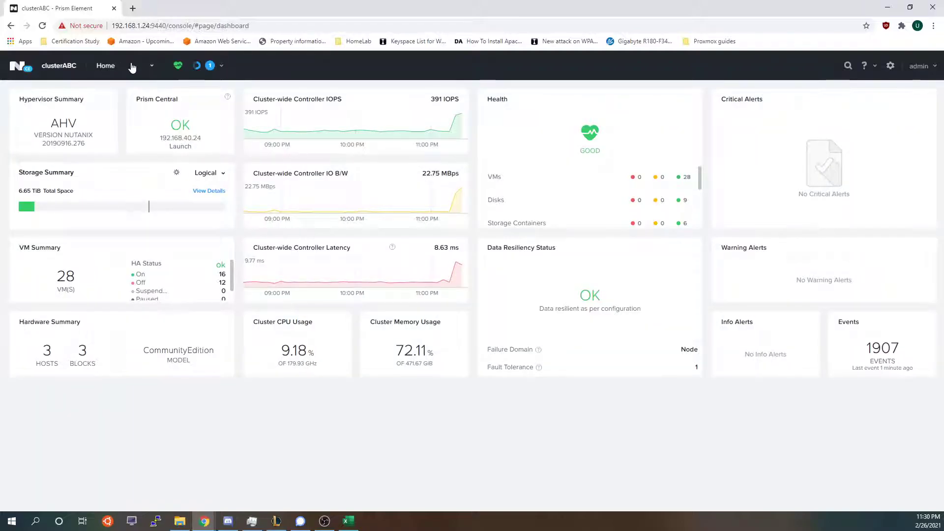
Switch to the File Server page and select FileServer to see its 1 TiB SMB details.
left_click(117, 68)
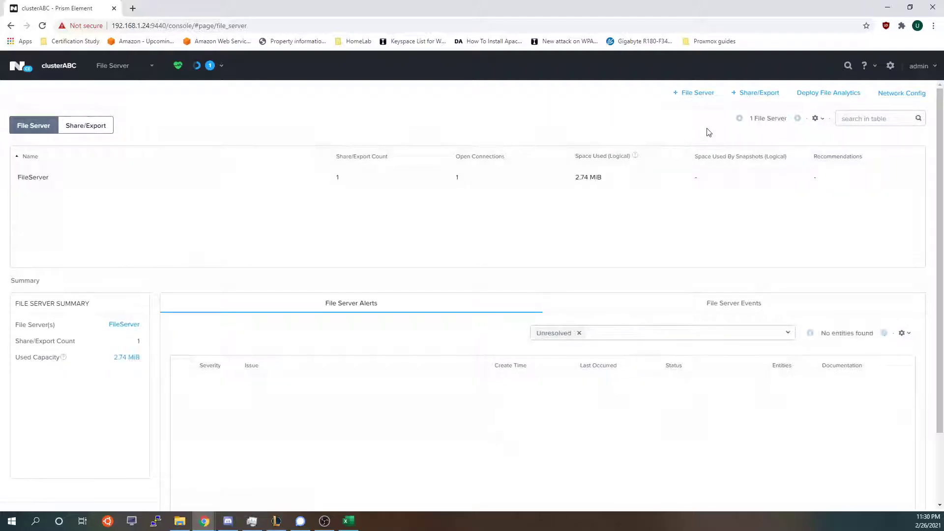
left_click(123, 183)
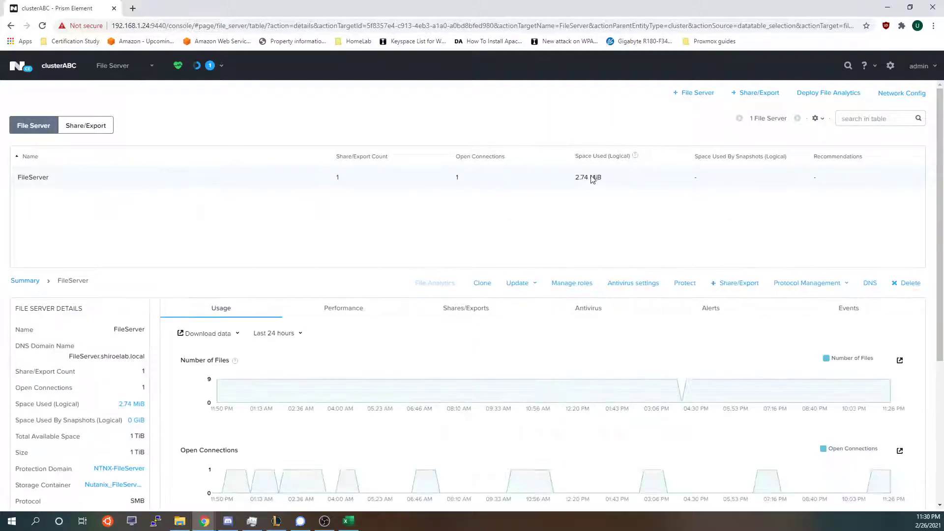
Start a new file server named 'test' with DNS domain test.shiroelab.local and storage size 12.
left_click(685, 93)
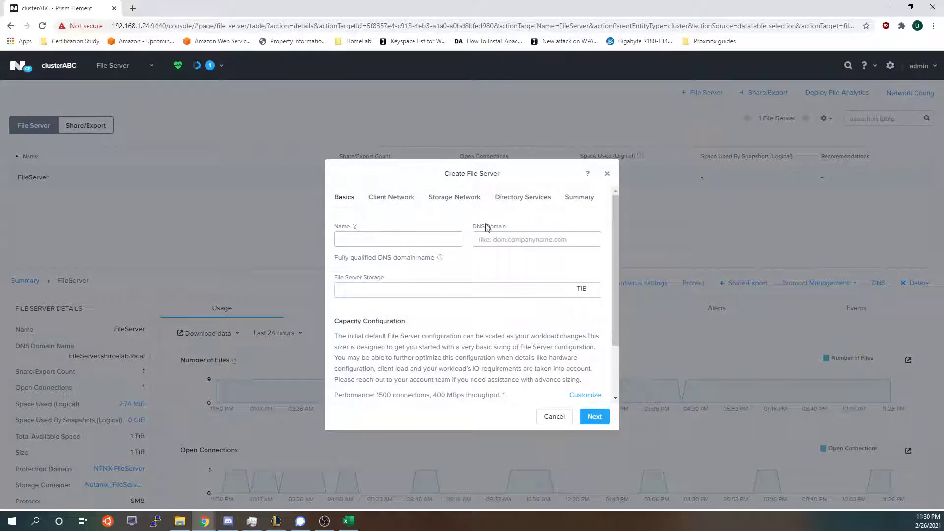
left_click(390, 239)
type("test1")
left_click(494, 244)
type("test")
key("BackSpace")
key("BackSpace")
key("BackSpace")
type("test.shiroelab.local")
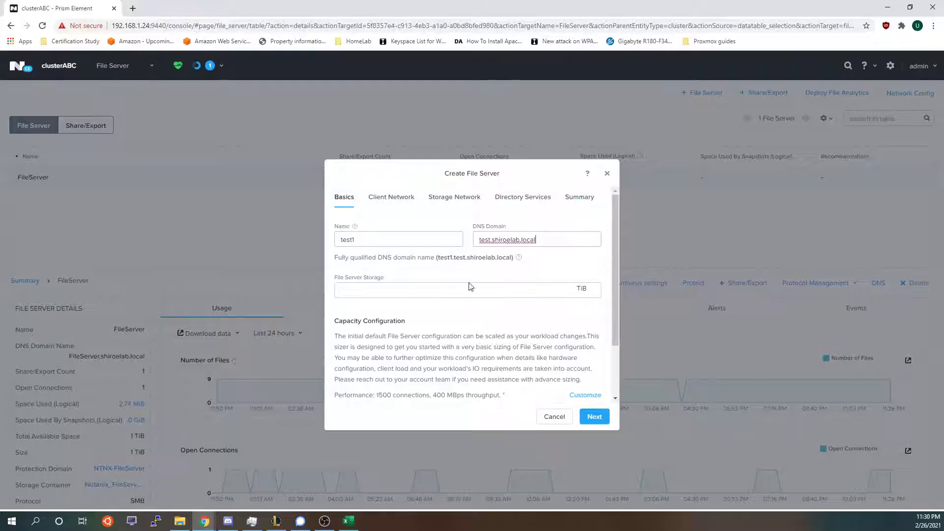
left_click(468, 284)
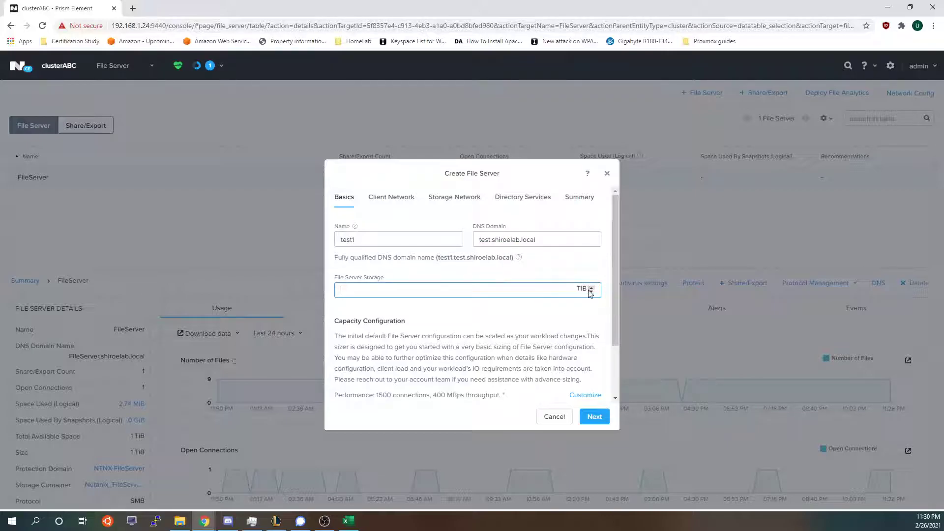
type("12")
scroll(440, 301, "down", 2)
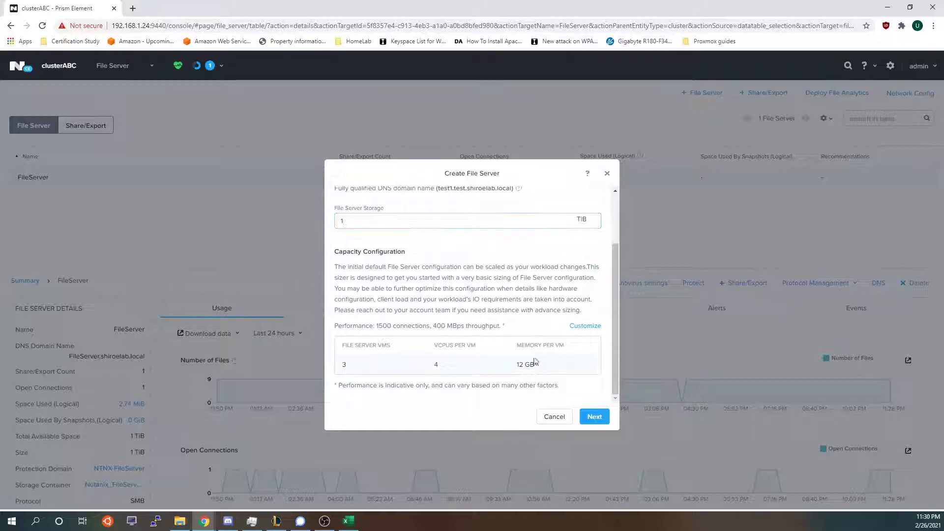
left_click_drag(526, 360, 312, 356)
left_click_drag(366, 345, 537, 345)
Customize capacity manually to 1 file server VM, 4 vCPUs and 12 GiB memory, and save.
left_click(523, 376)
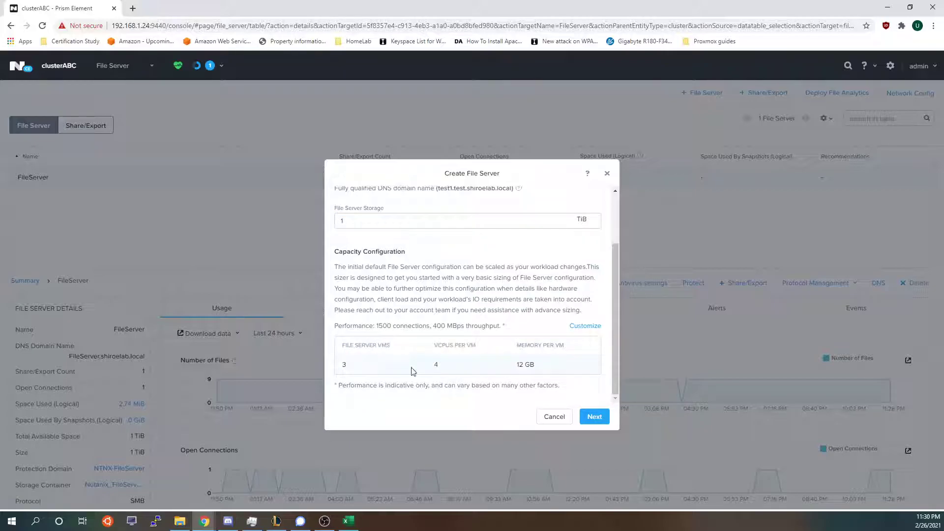
left_click(584, 326)
left_click(396, 357)
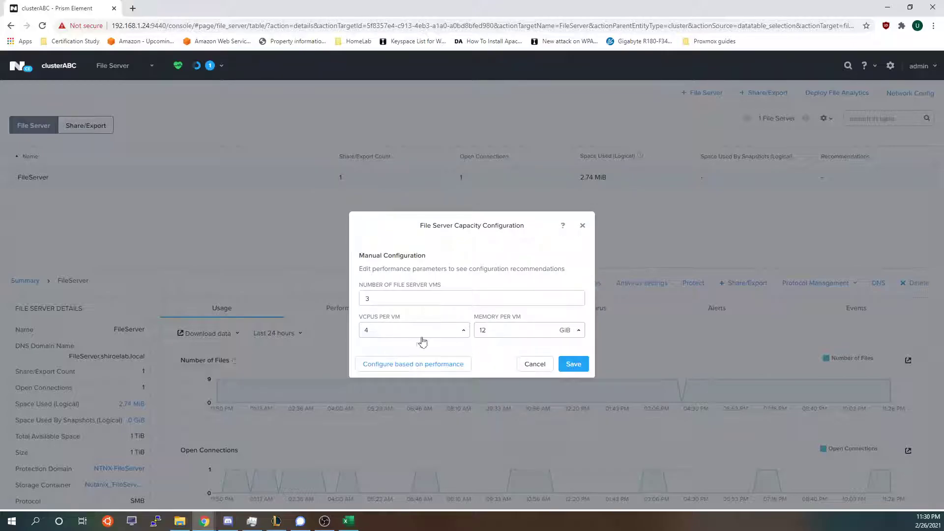
left_click(408, 298)
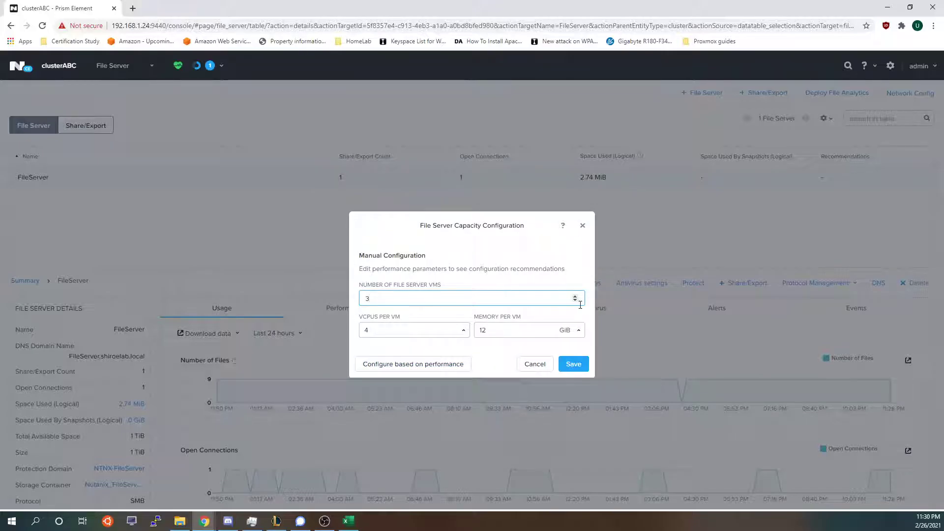
left_click(421, 338)
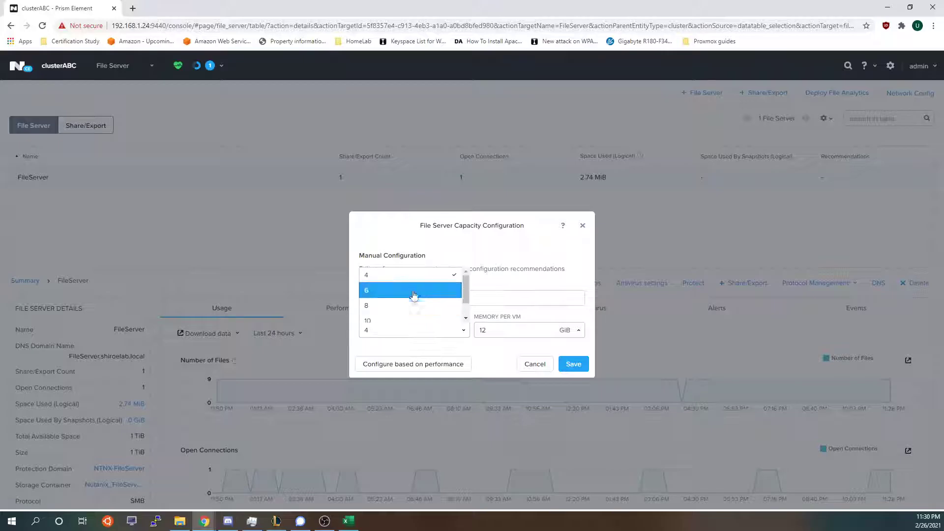
left_click(415, 276)
left_click(483, 330)
left_click(491, 284)
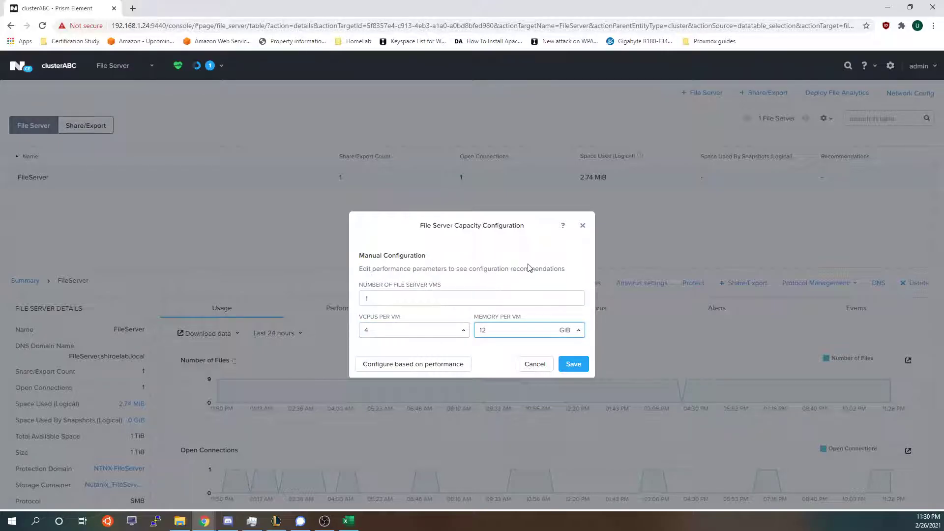
left_click(570, 365)
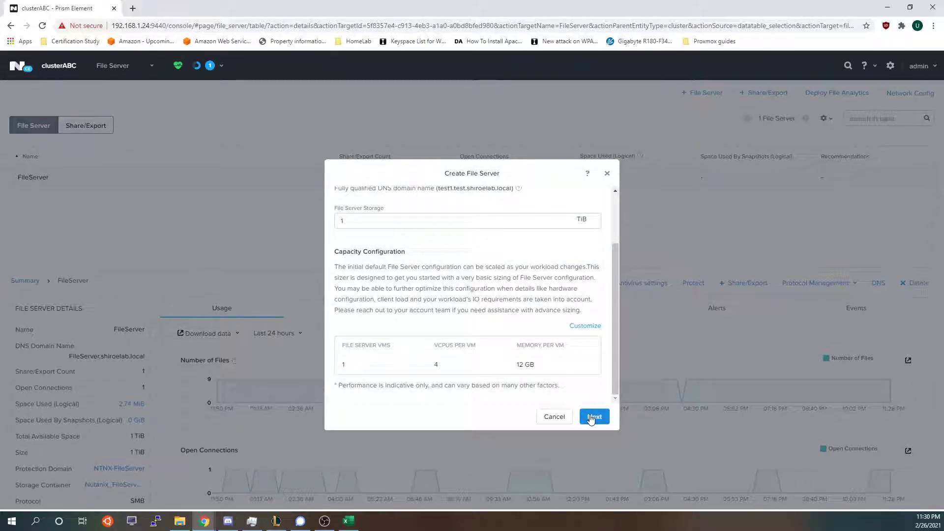
Move to the Client Network step and put it on Nutanix Vlan.
left_click(591, 418)
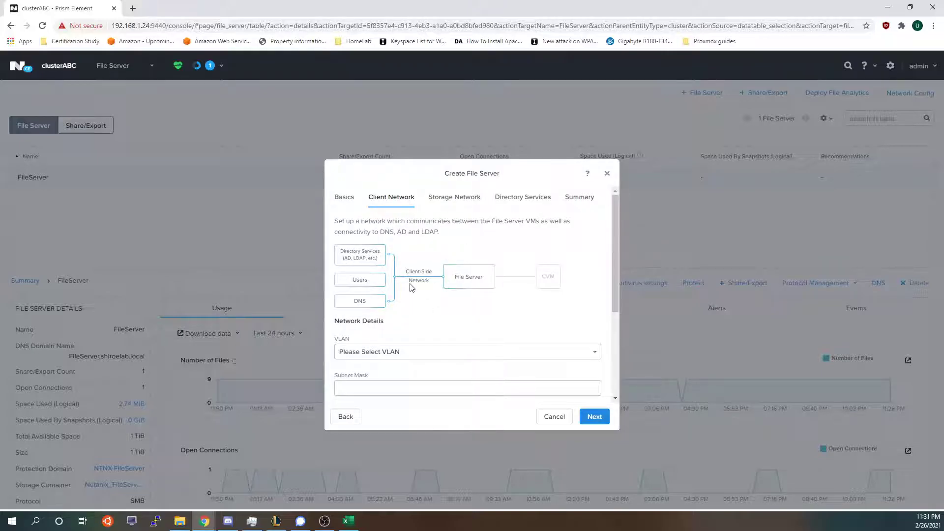
scroll(449, 285, "down", 1)
left_click(388, 301)
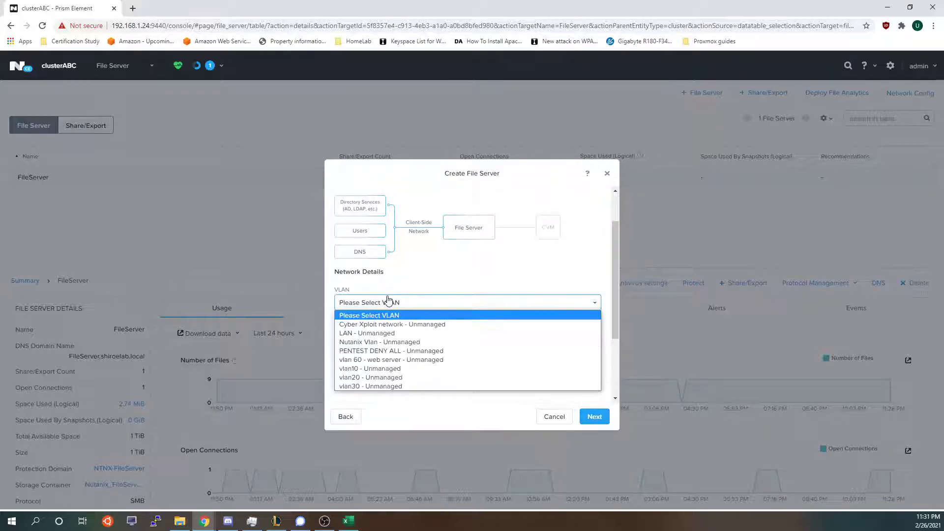
left_click(360, 341)
Enter client mask 255.255.255.0, gateway 192.168.40.1 and save the single IP 192.168.40.38.
left_click(359, 340)
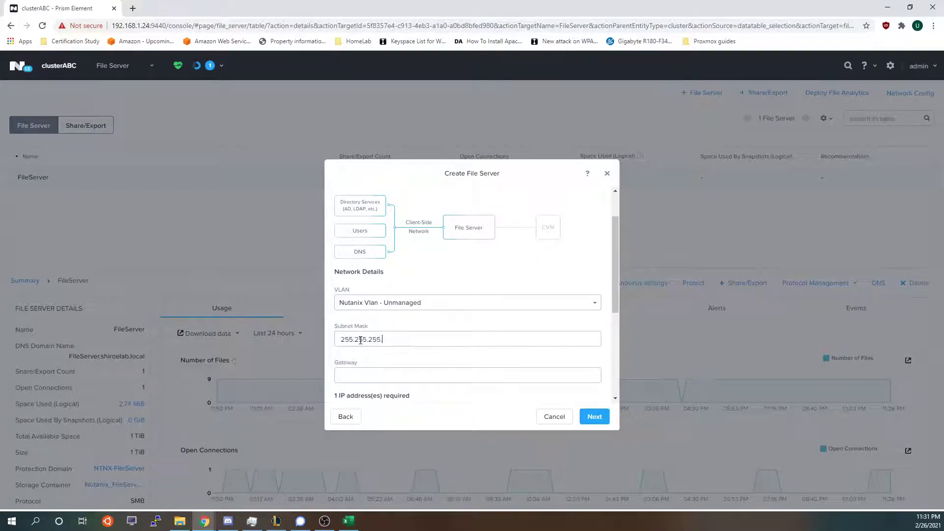
type("192.168.40.1")
scroll(350, 328, "down", 2)
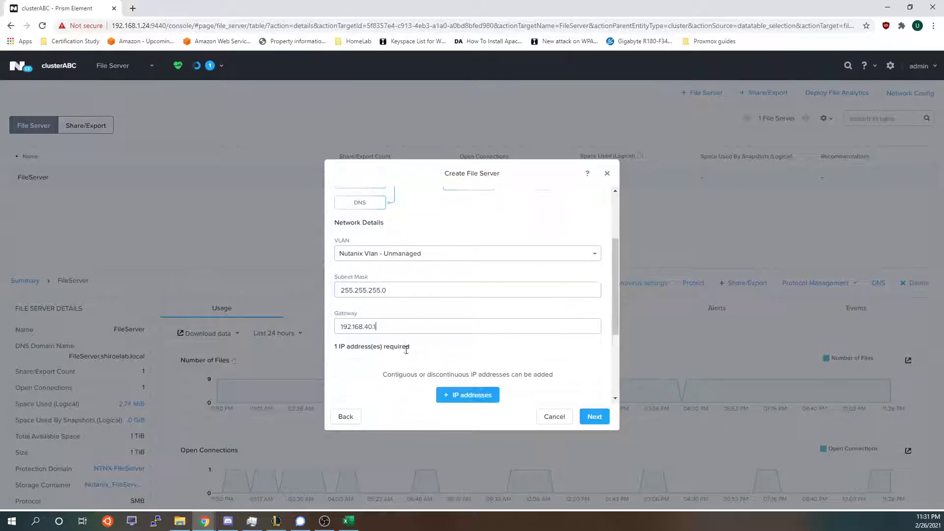
left_click(450, 349)
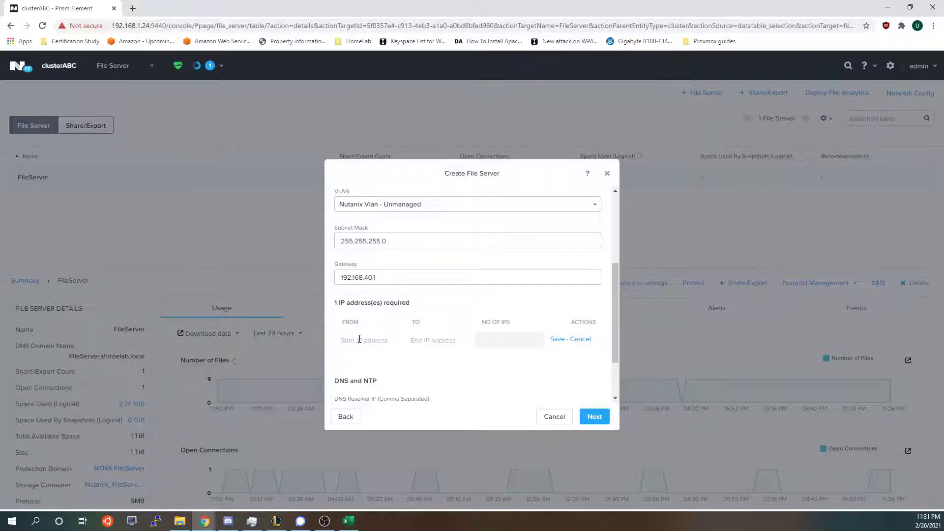
type("192.168.40.4")
left_click_drag(344, 343, 407, 339)
left_click(429, 339)
left_click(555, 340)
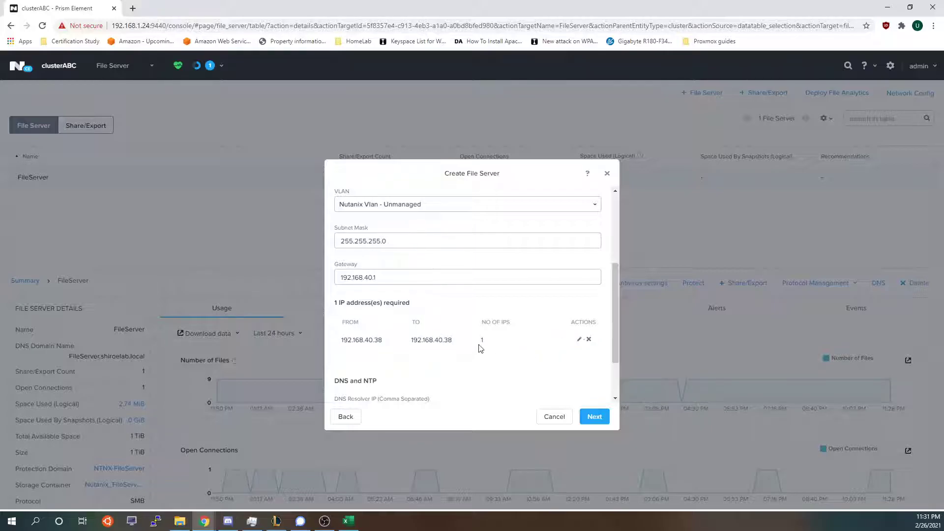
scroll(492, 344, "down", 2)
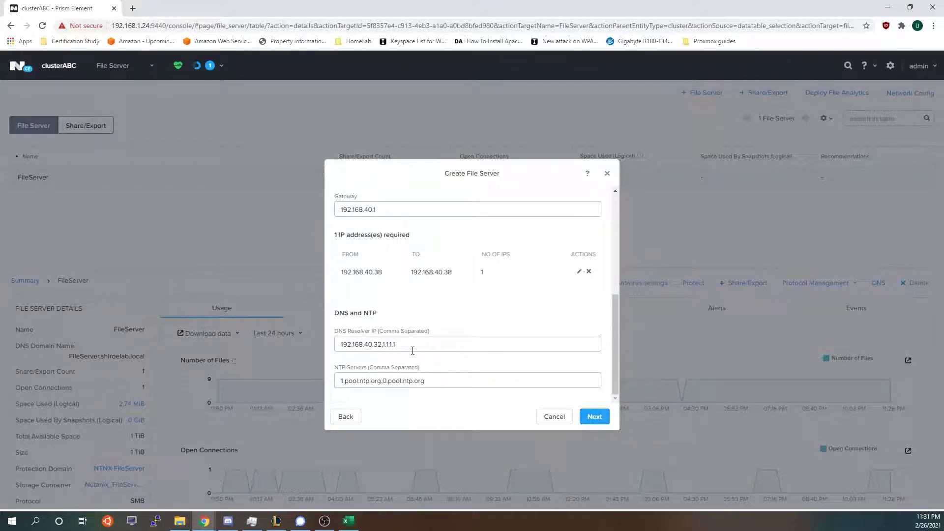
left_click_drag(412, 350, 371, 319)
left_click(343, 346)
scroll(552, 384, "up", 5)
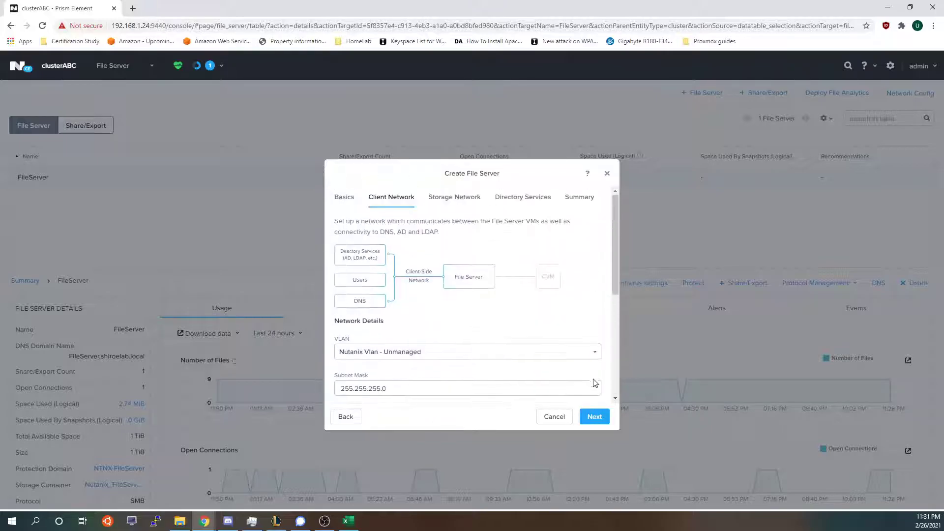
On the Storage Network step, choose Nutanix Vlan and fill mask 255.255.255.0 and gateway 192.168.40.1.
left_click(594, 417)
scroll(401, 325, "down", 1)
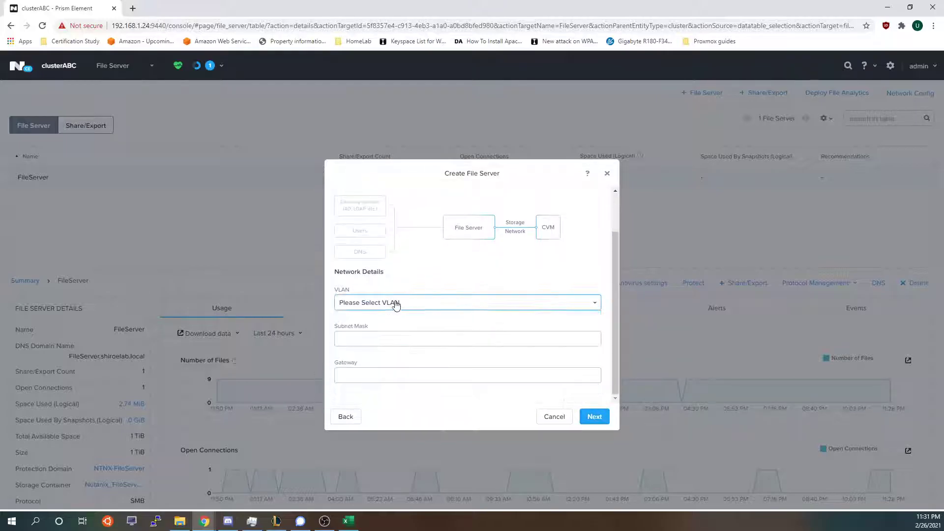
left_click(396, 305)
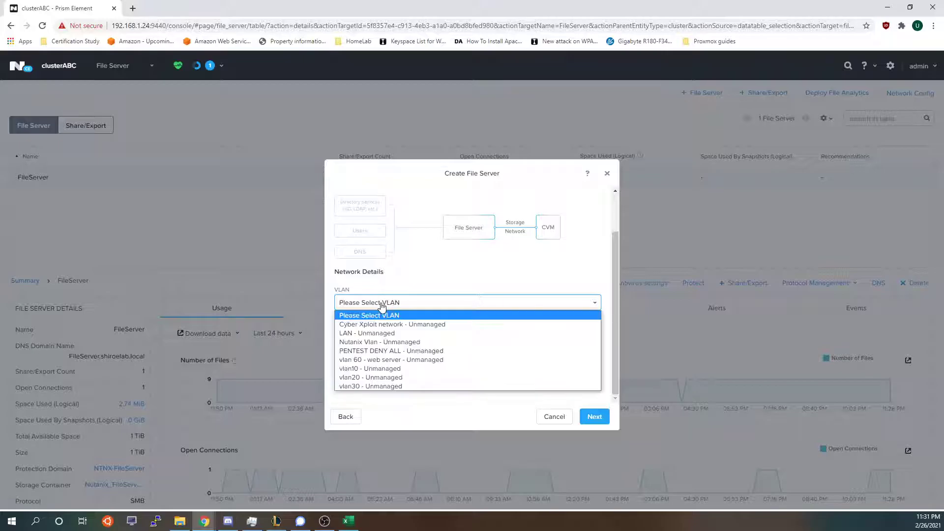
left_click(374, 346)
left_click(371, 337)
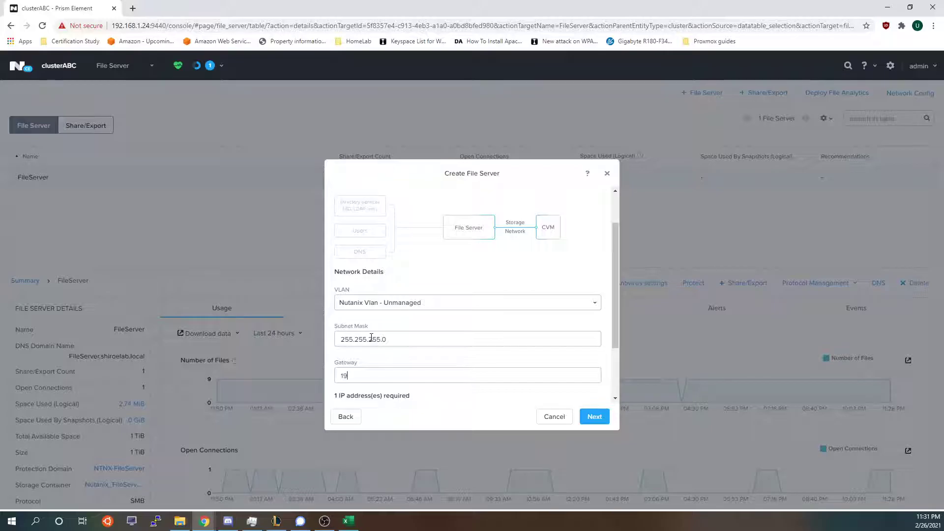
scroll(371, 337, "down", 2)
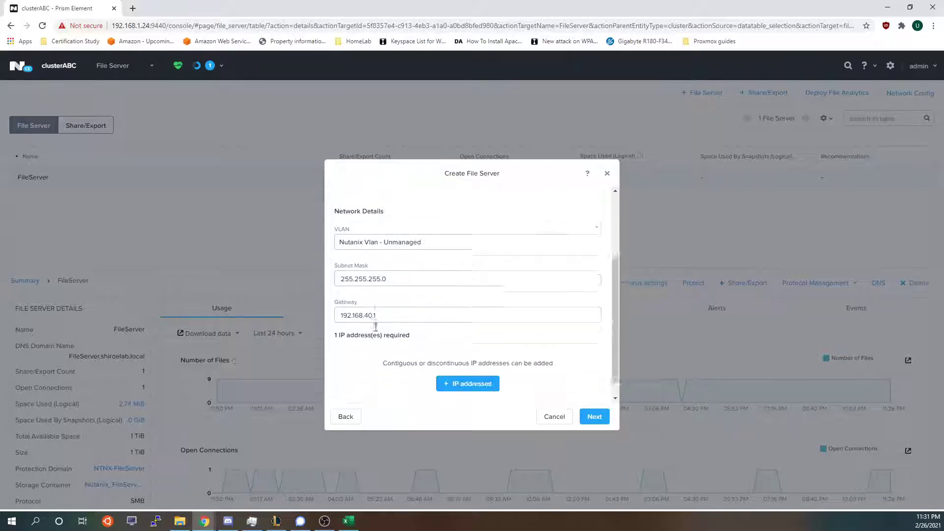
Add the storage IP range, correcting it from 192.168.40.40 to 192.168.40.39, and save.
left_click(451, 358)
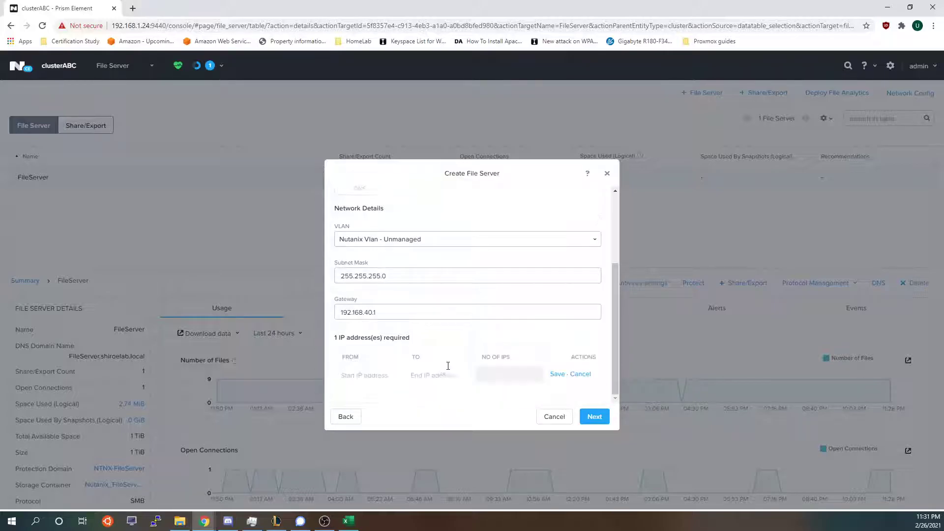
left_click(367, 374)
type("192.168.40.40")
left_click(558, 374)
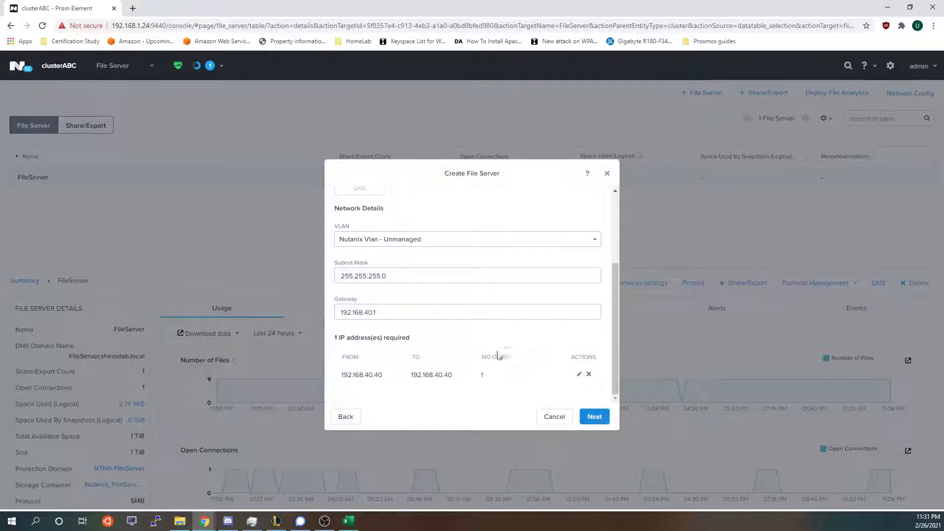
left_click(579, 375)
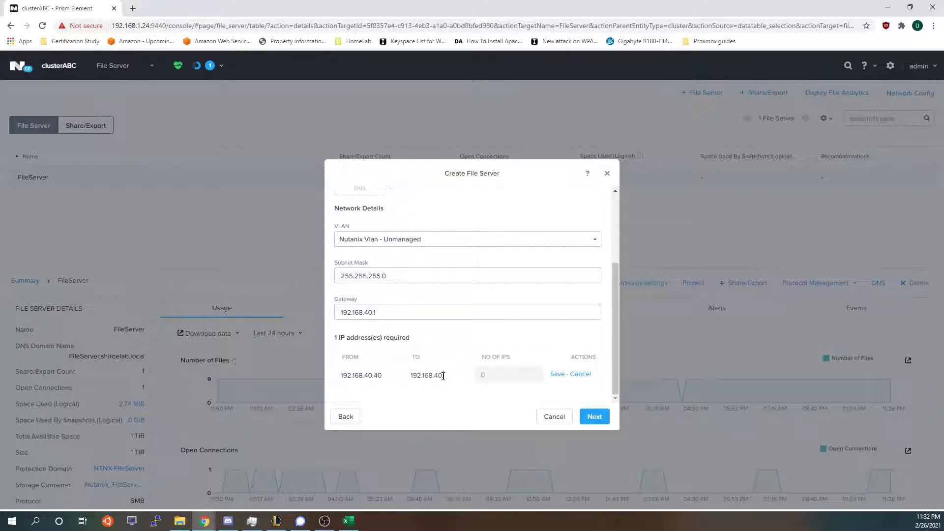
left_click(557, 375)
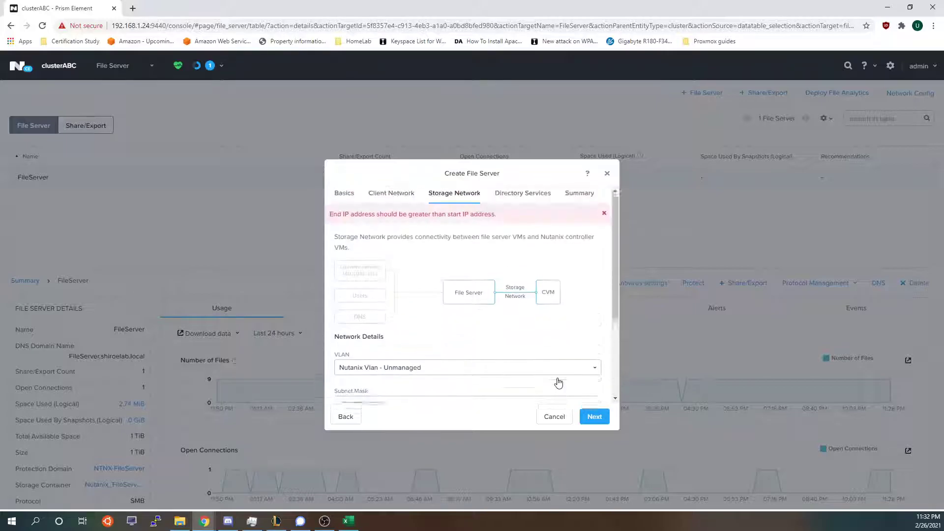
scroll(371, 394, "down", 5)
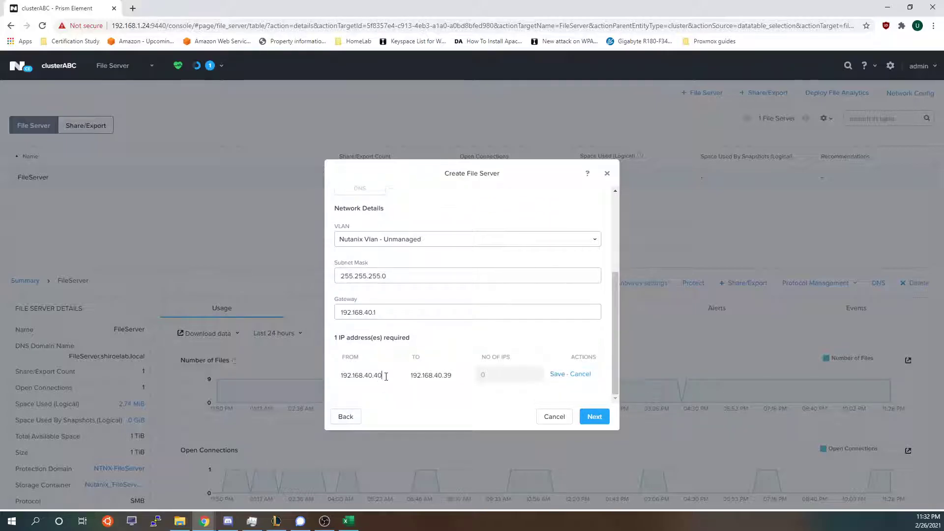
key("BackSpace")
key("BackSpace")
type("39")
double_click(345, 373)
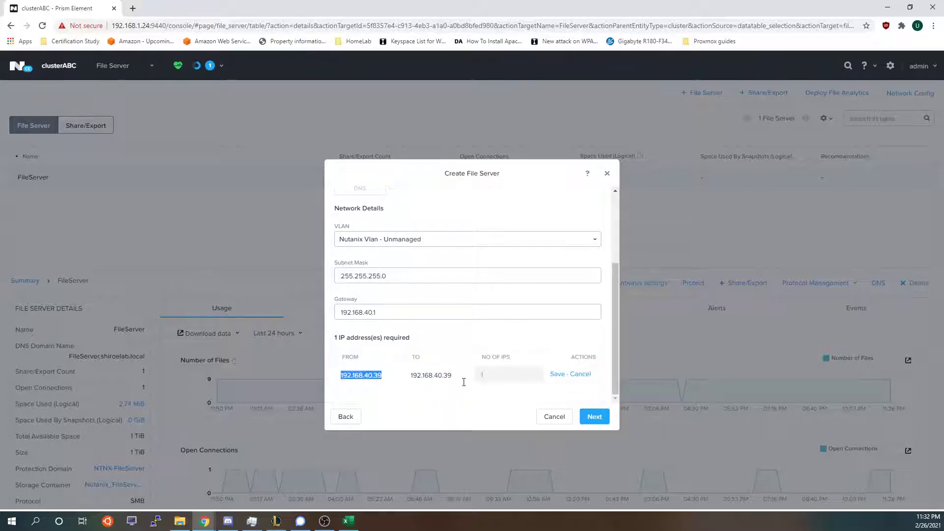
left_click_drag(462, 381, 381, 379)
left_click(349, 376)
left_click(558, 375)
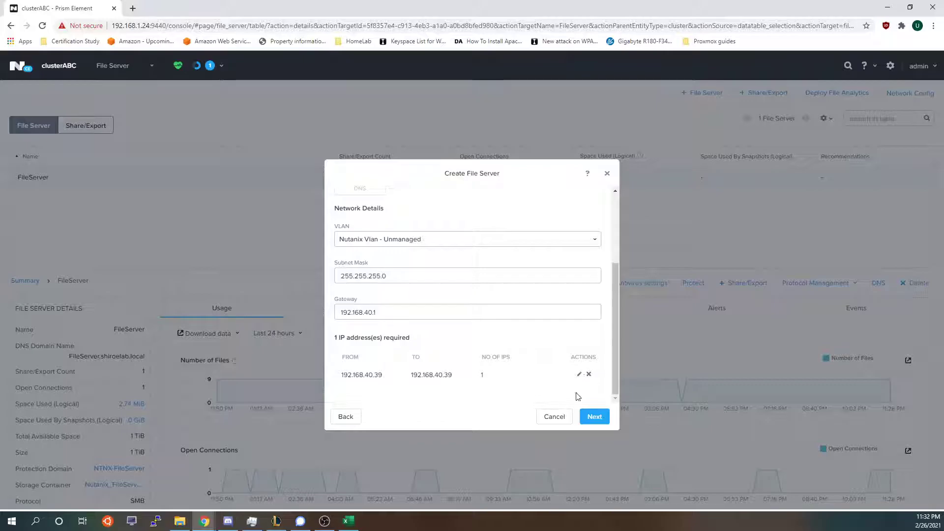
left_click(595, 417)
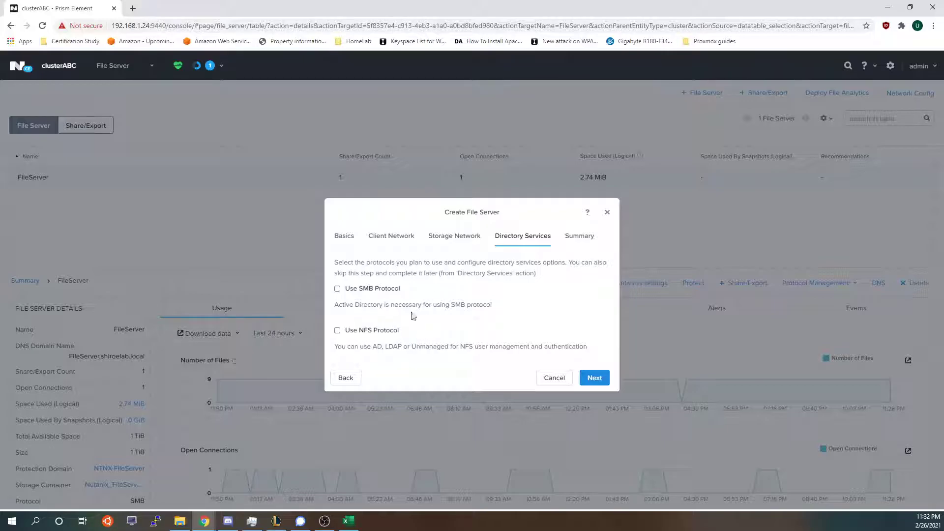
left_click(365, 291)
left_click_drag(401, 296, 337, 301)
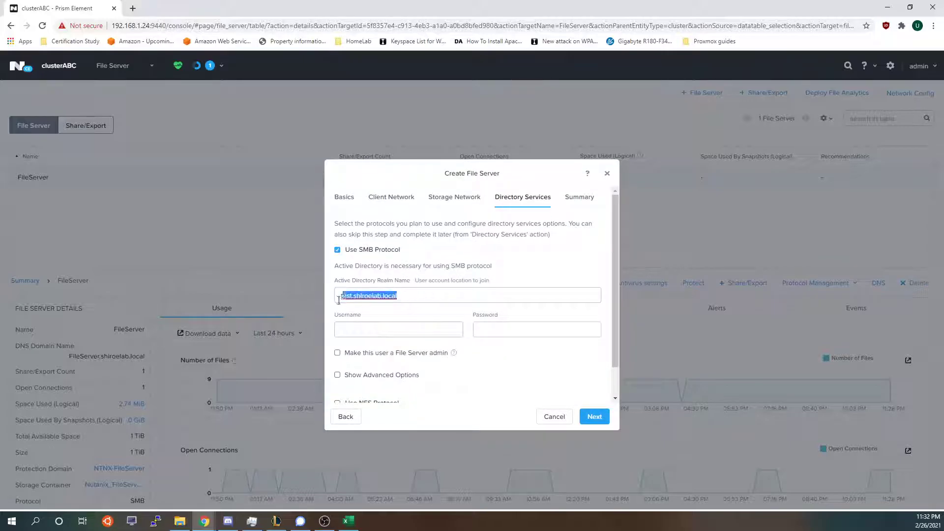
left_click(359, 327)
scroll(389, 325, "down", 1)
scroll(416, 322, "up", 1)
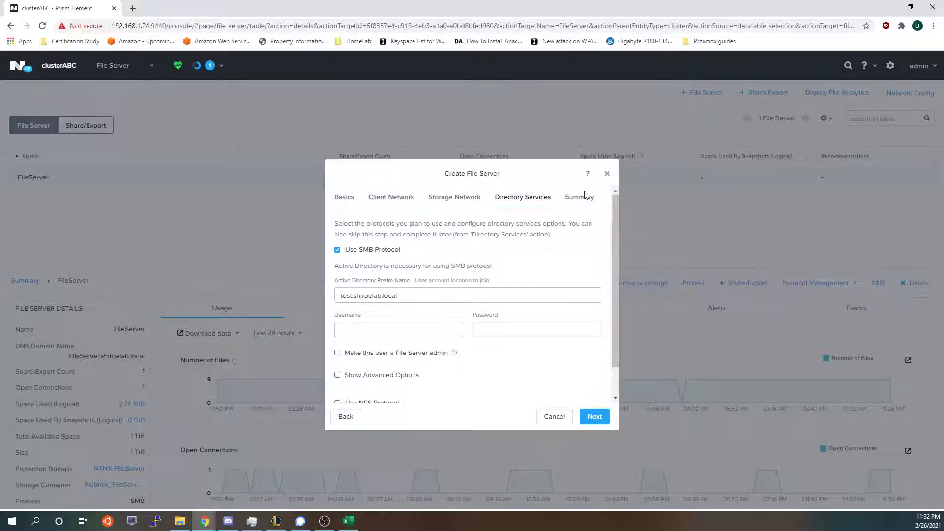
scroll(421, 300, "down", 1)
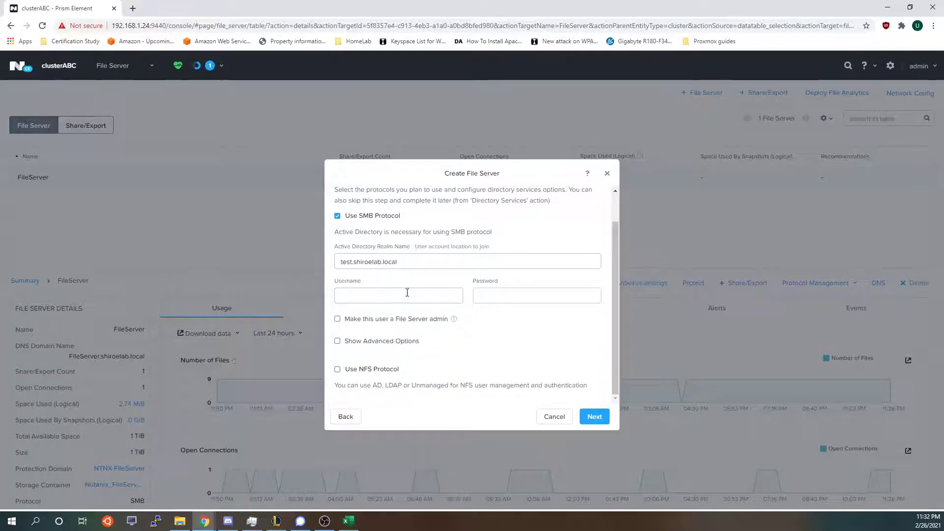
left_click(359, 217)
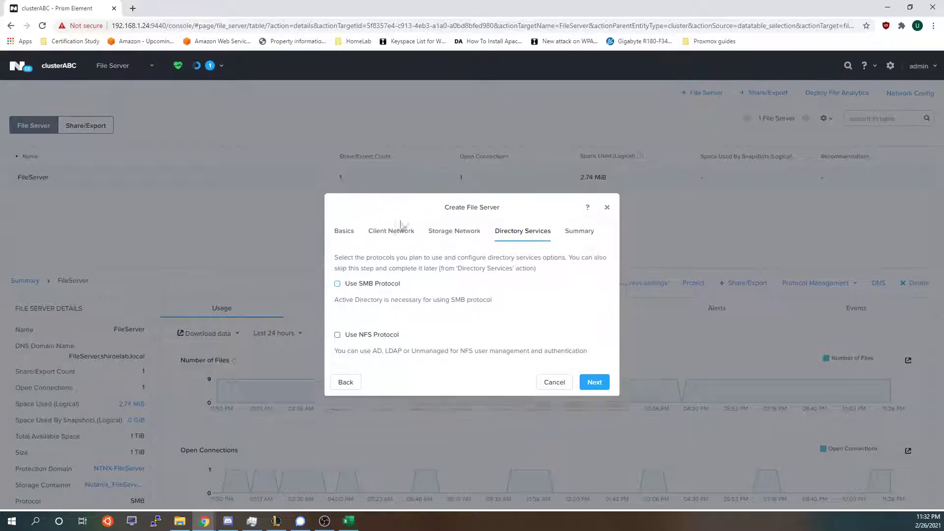
Review the Summary, untick 'Create a Protection Domain', and close the wizard without creating the server.
left_click(595, 377)
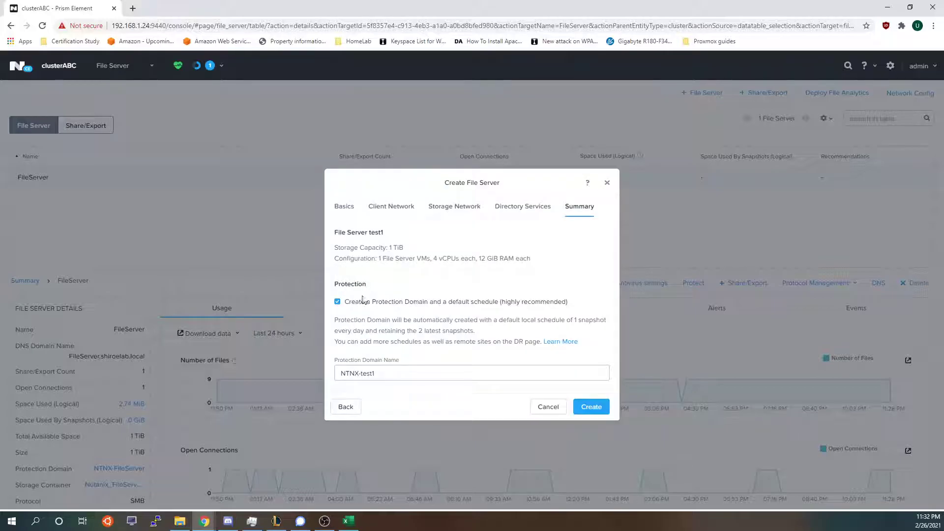
left_click_drag(368, 239, 426, 254)
left_click(365, 247)
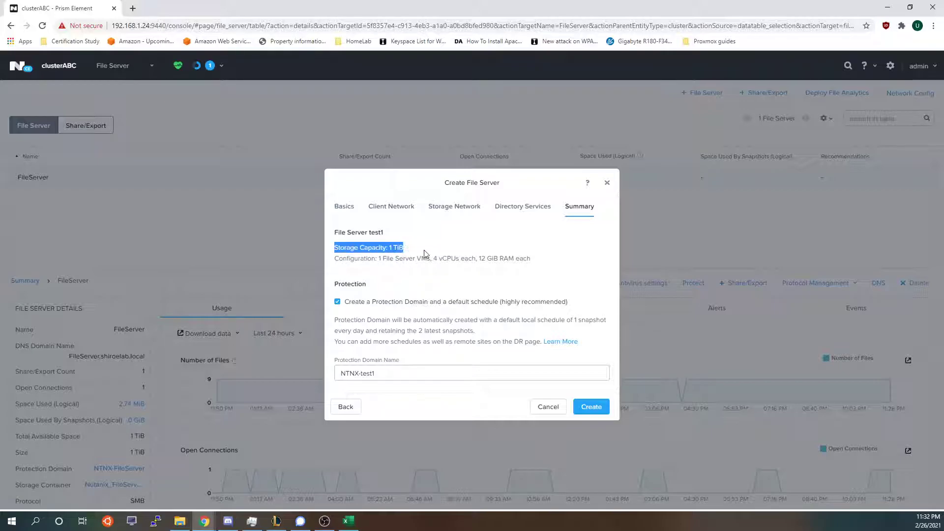
left_click(379, 261)
left_click_drag(394, 260, 531, 259)
left_click(518, 270)
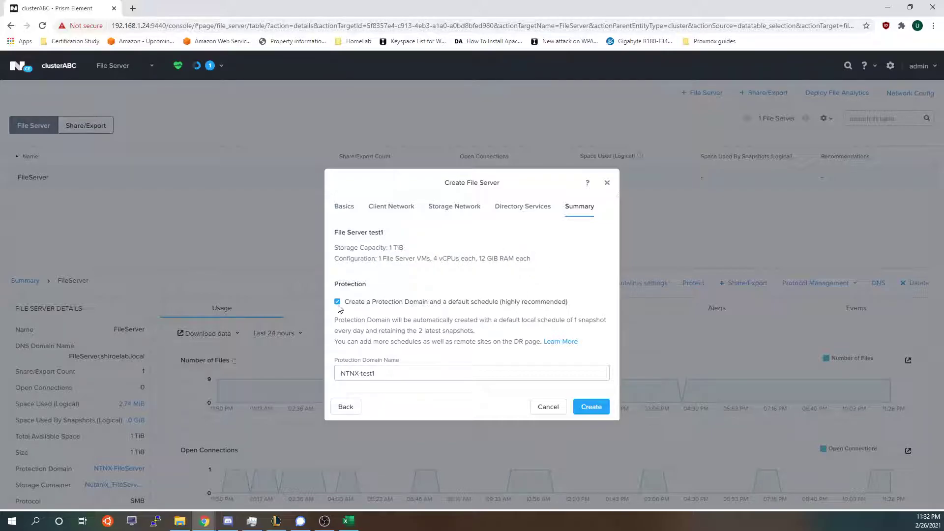
left_click_drag(355, 302, 499, 308)
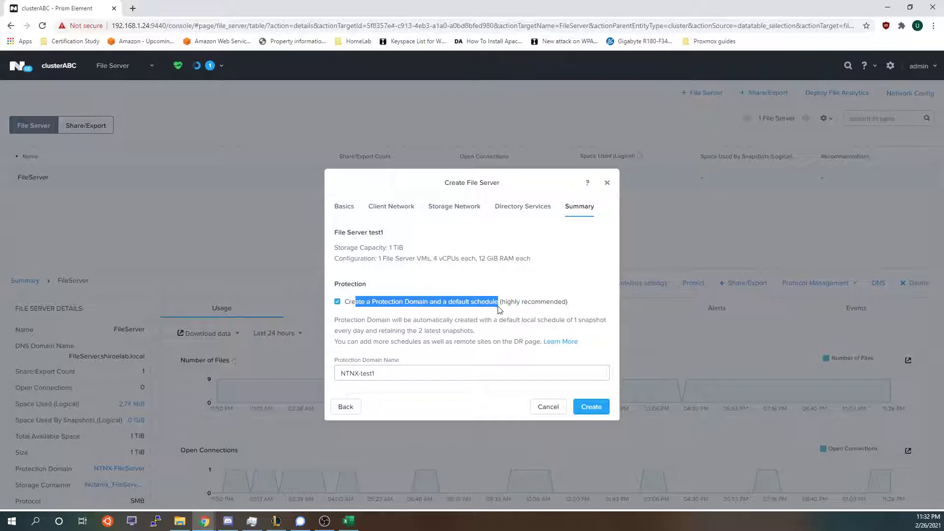
left_click(344, 301)
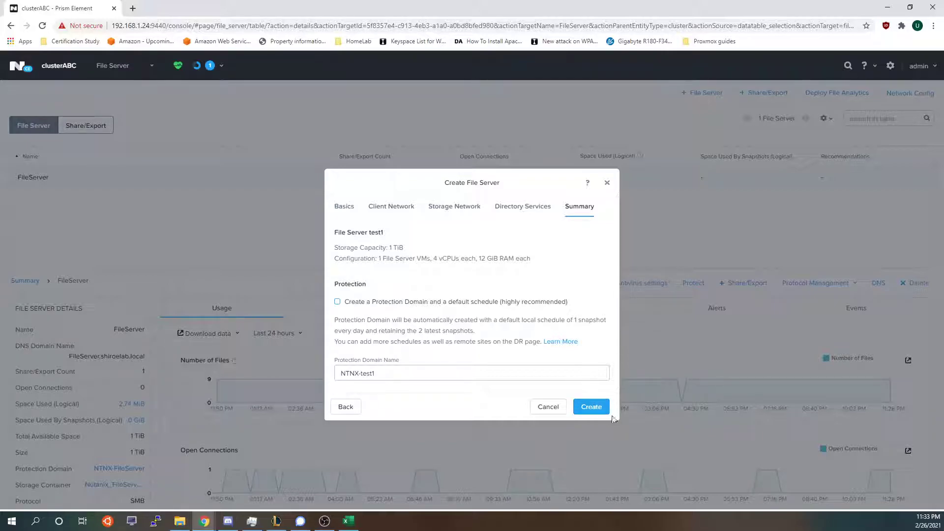
left_click(607, 183)
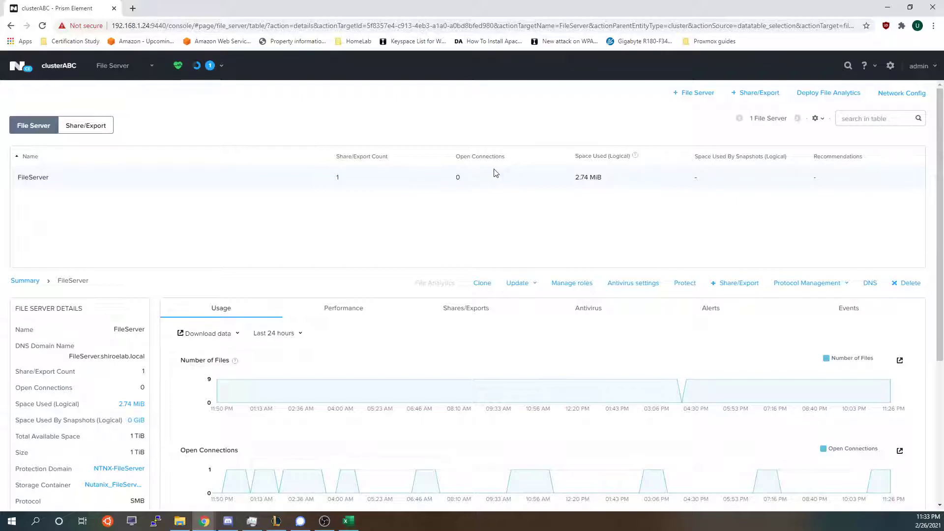
Open FileServer's DNS dialog in Manual mode and review the hostnames resolving to 192.168.40.33.
left_click_drag(21, 181, 776, 186)
left_click(869, 283)
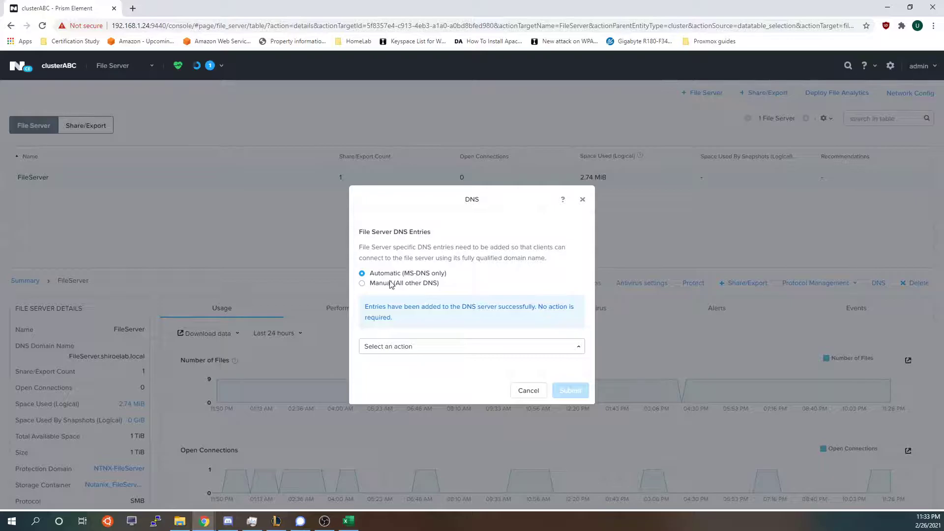
left_click(391, 284)
left_click_drag(367, 318, 536, 343)
left_click(536, 343)
left_click_drag(454, 359, 377, 318)
key("alt+Tab")
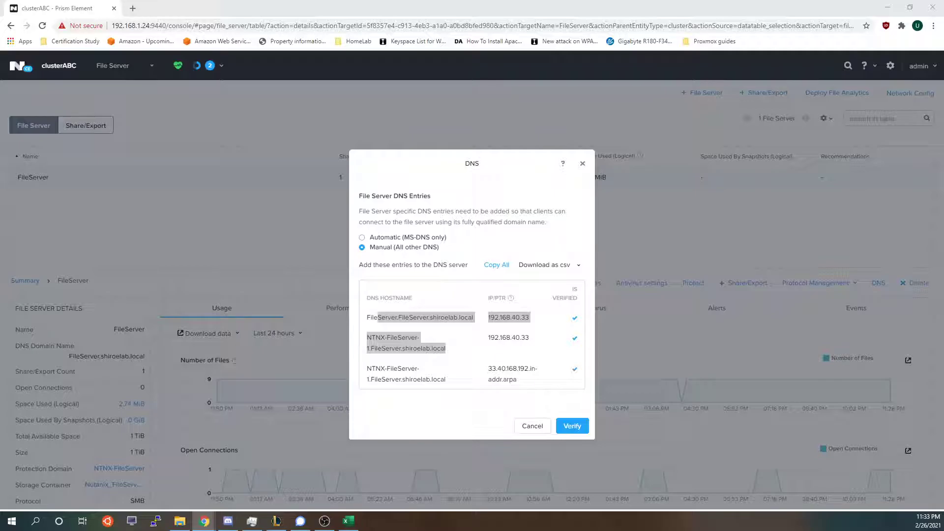
Unlock the Windows Server console with the account password.
key("alt+Tab")
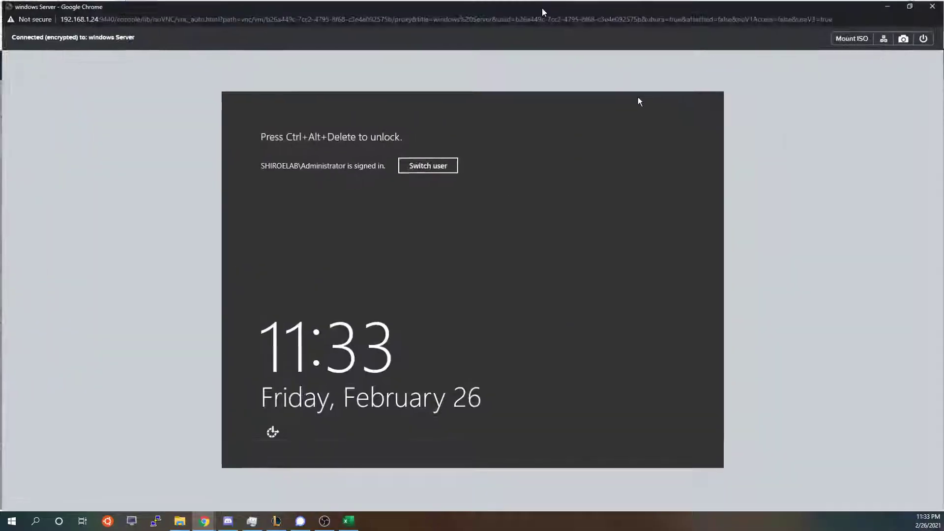
left_click(891, 43)
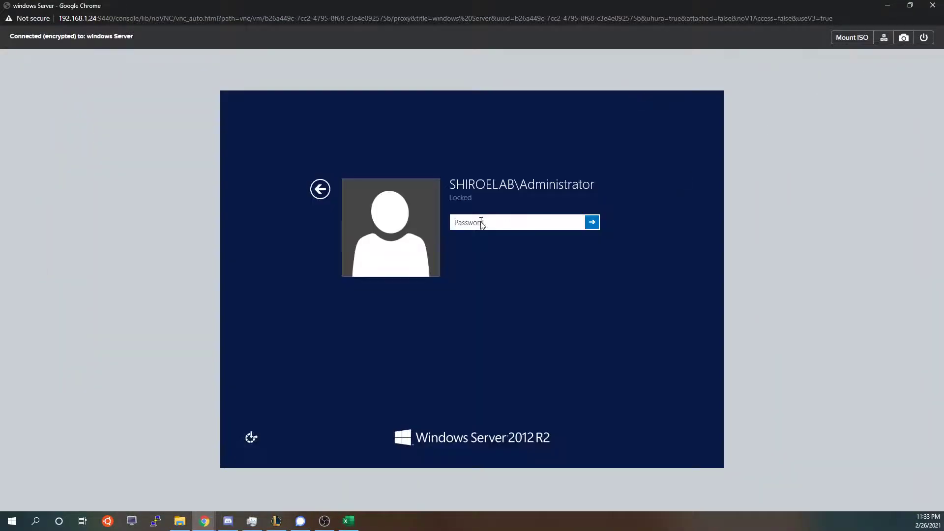
type("••")
key("Return")
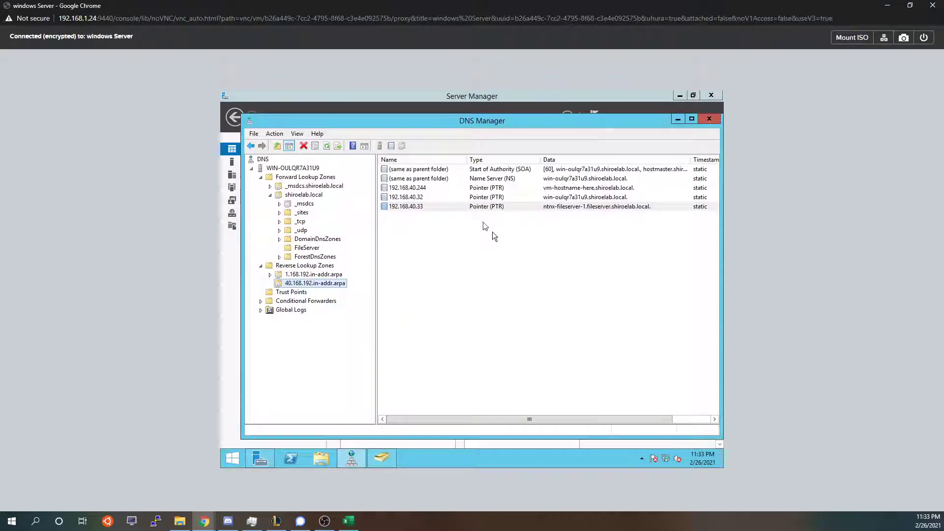
Compare the 192.168.40.33 pointer record's properties against Prism's reverse lookup hostname, then close them.
double_click(417, 207)
left_click_drag(79, 6, 520, 5)
double_click(521, 5)
left_click(241, 330)
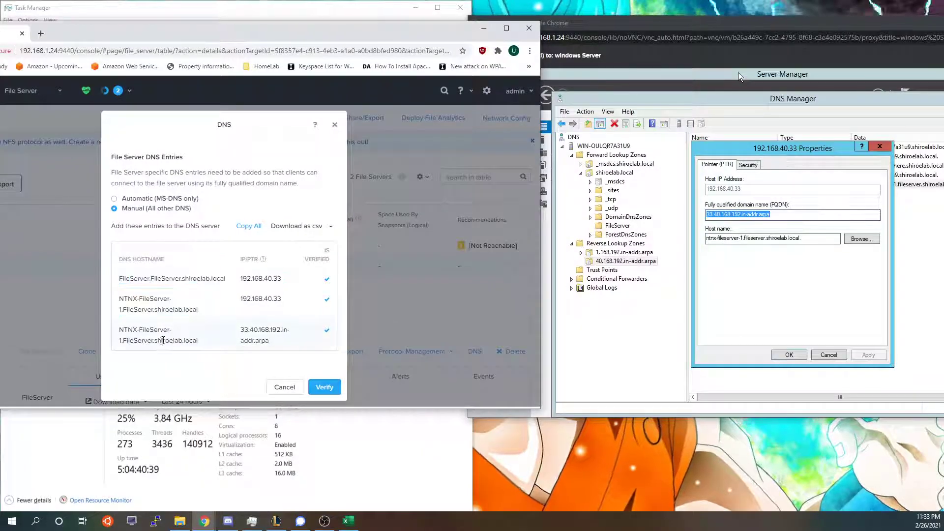
left_click_drag(198, 340, 118, 333)
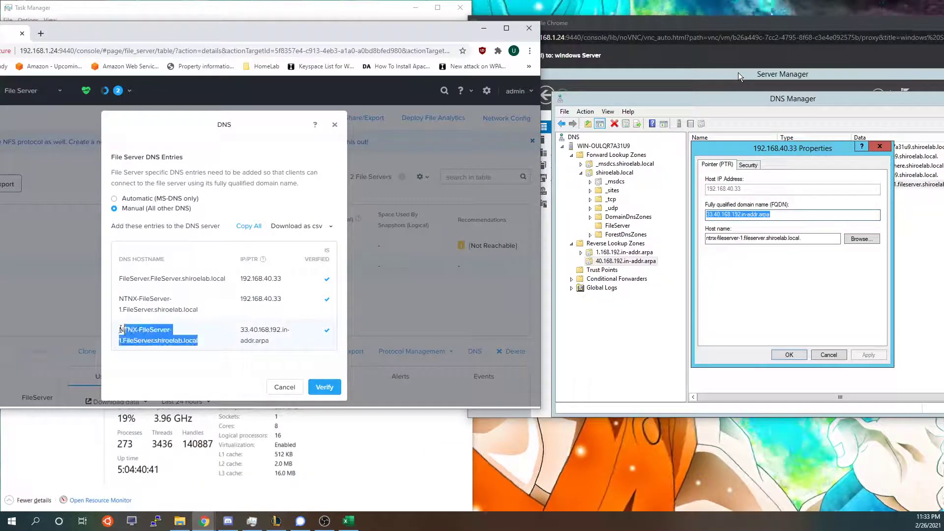
left_click(755, 216)
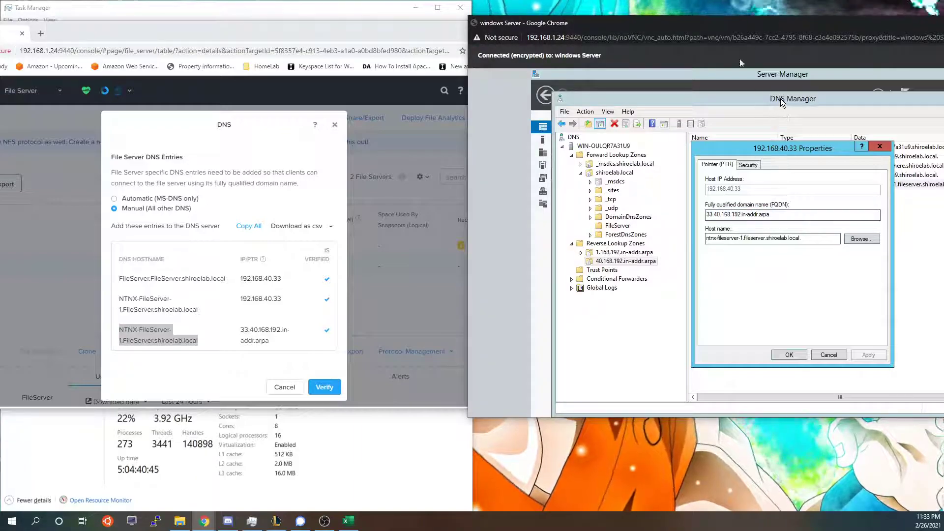
left_click_drag(721, 29, 604, 18)
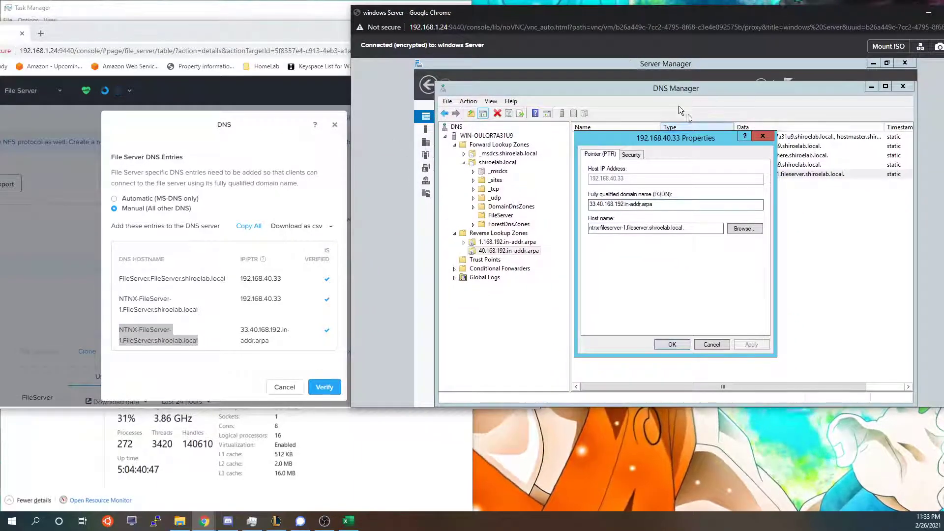
left_click(677, 344)
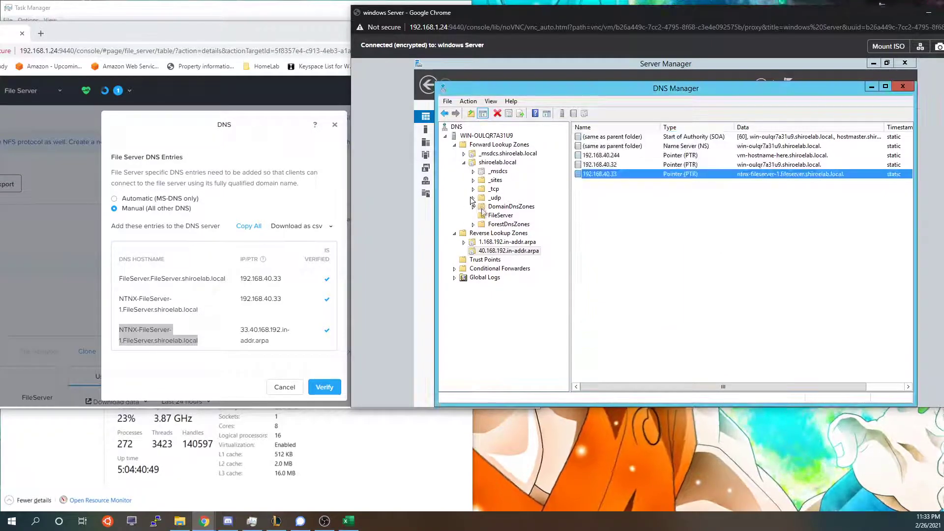
Show the FileServer zone records, match them to Prism's hostnames, and select NTNX-FileServer-1.
left_click(483, 217)
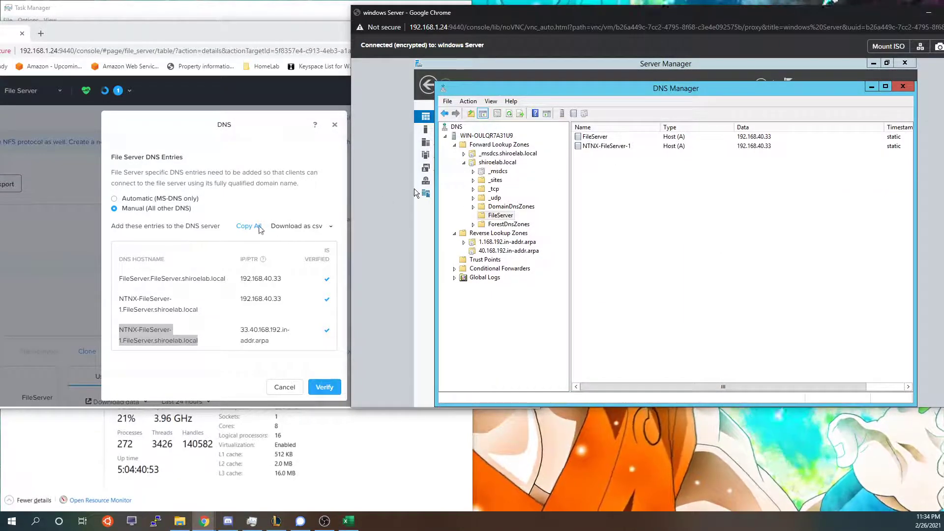
left_click_drag(119, 309, 153, 309)
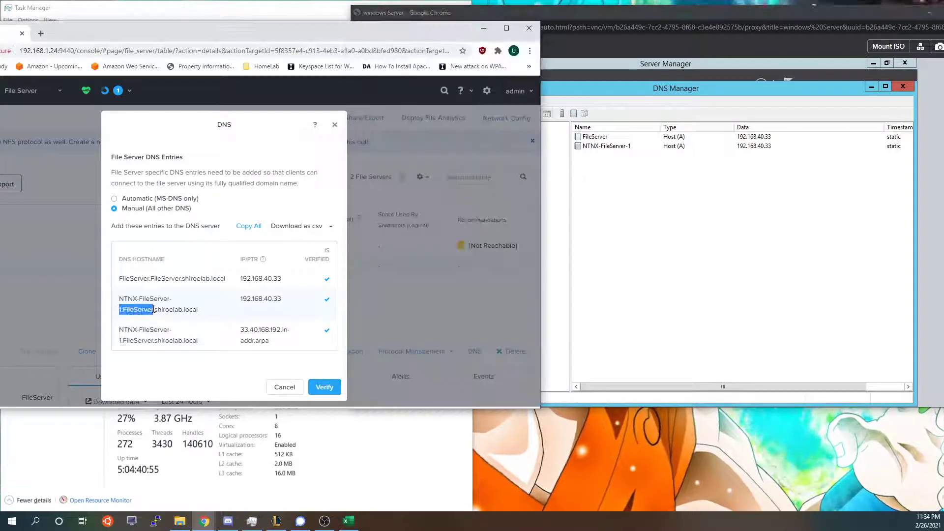
left_click(782, 247)
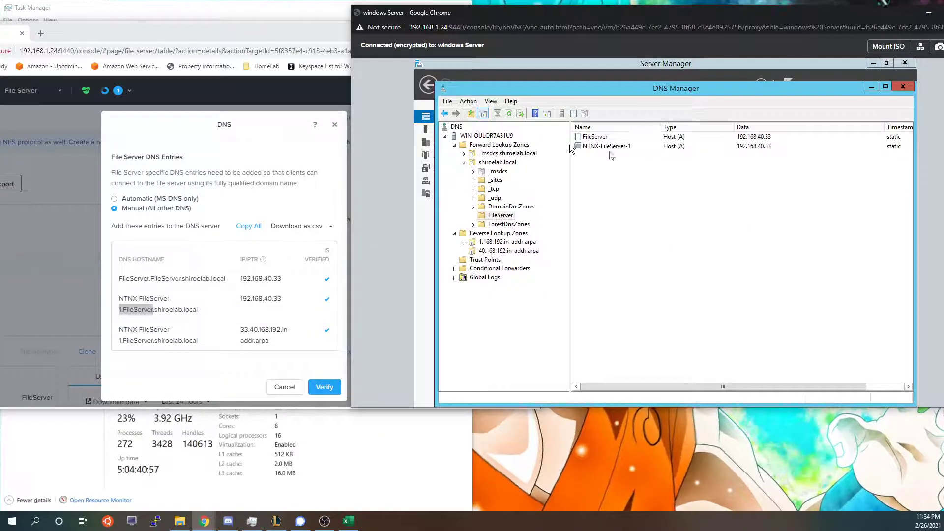
left_click(197, 309)
left_click_drag(198, 309, 217, 308)
left_click(167, 308)
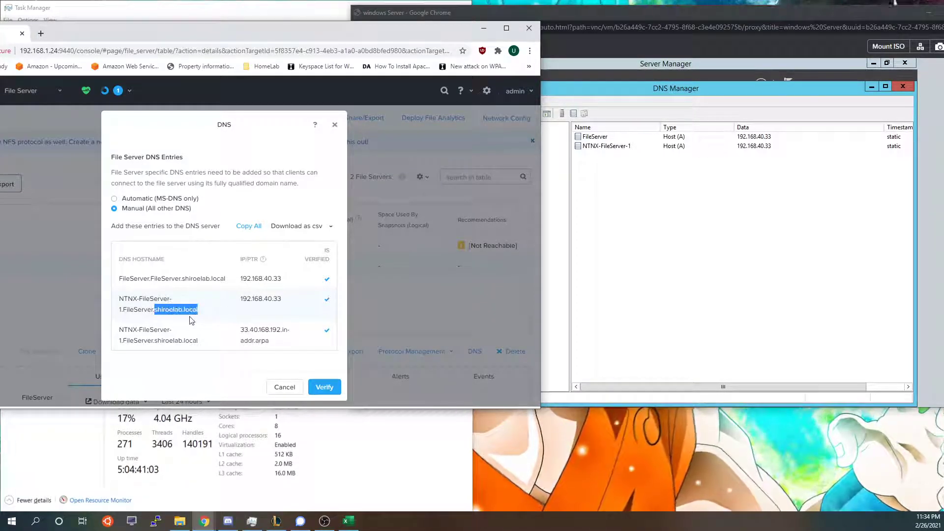
left_click(155, 310)
left_click_drag(151, 310, 123, 307)
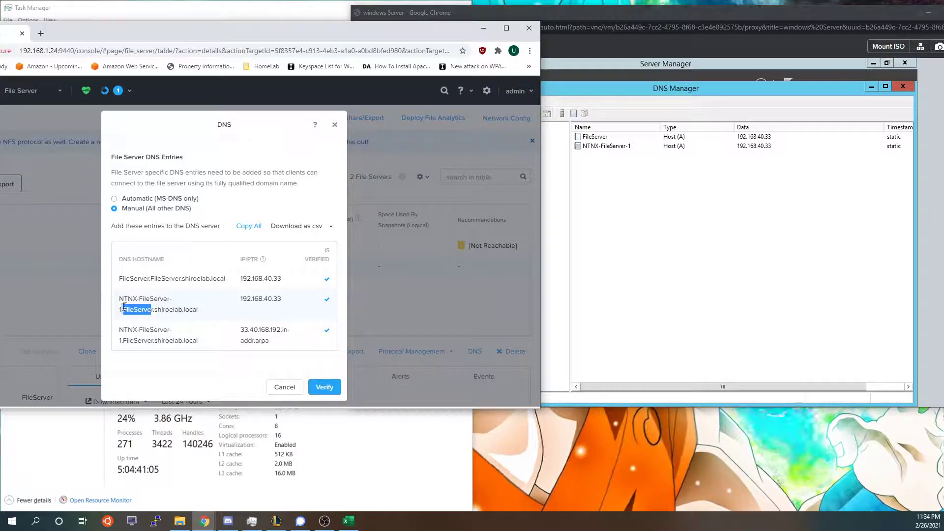
left_click(743, 222)
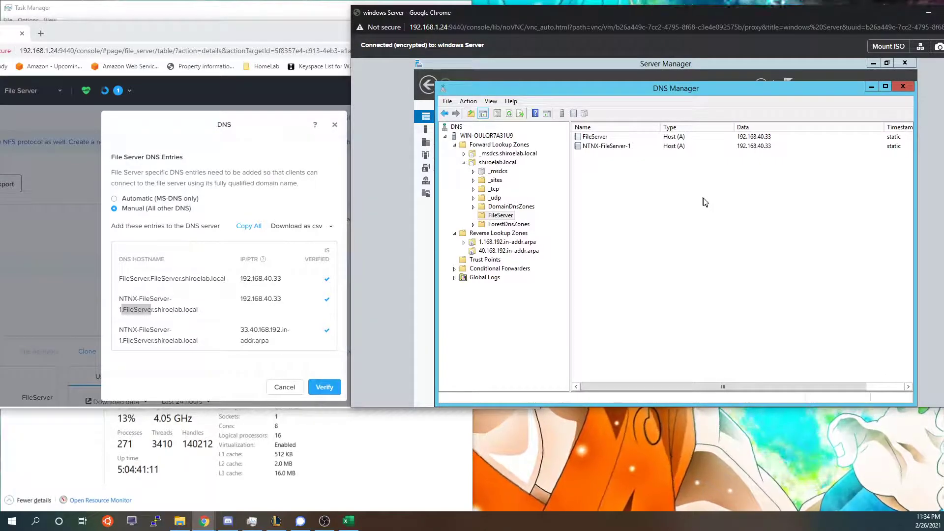
left_click(594, 147)
Fill in a New Host record in the FileServer zone: NTNX-FileServer-1 at 192.168.40.33, without a pointer record.
right_click(598, 149)
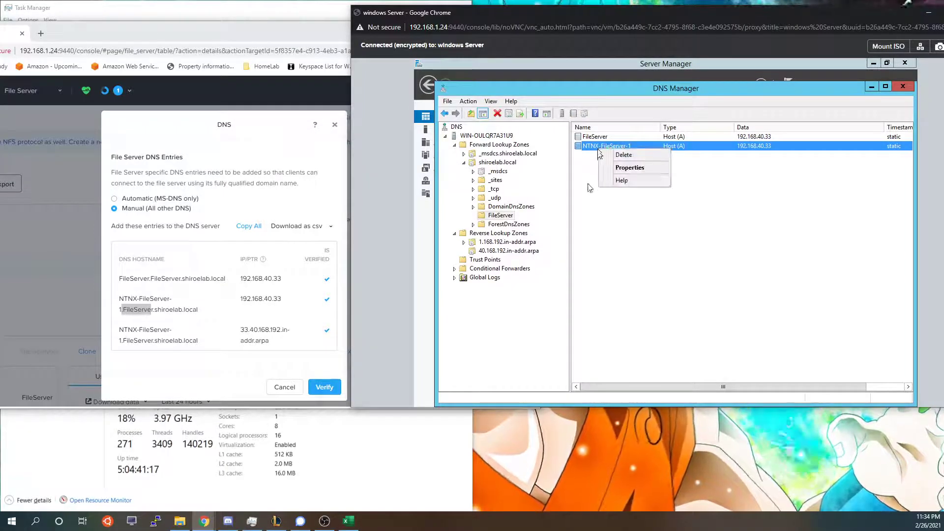
right_click(587, 186)
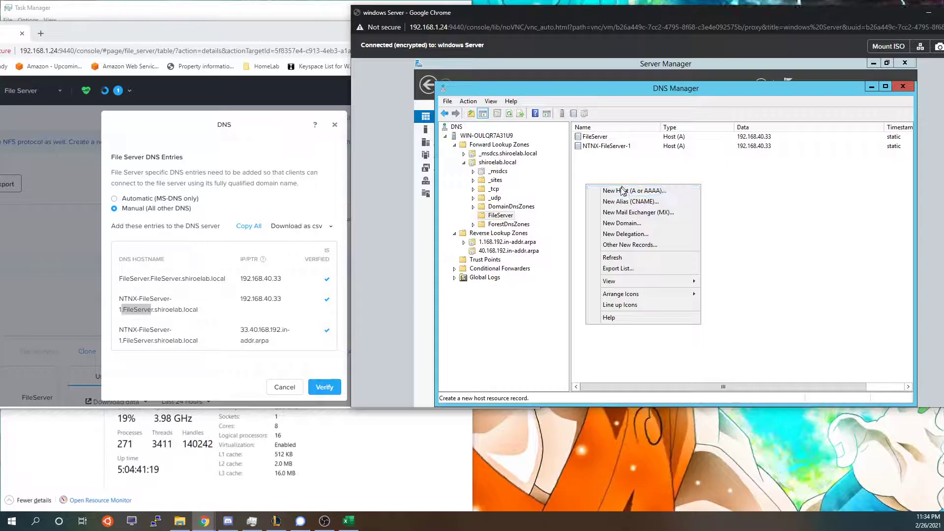
left_click(622, 190)
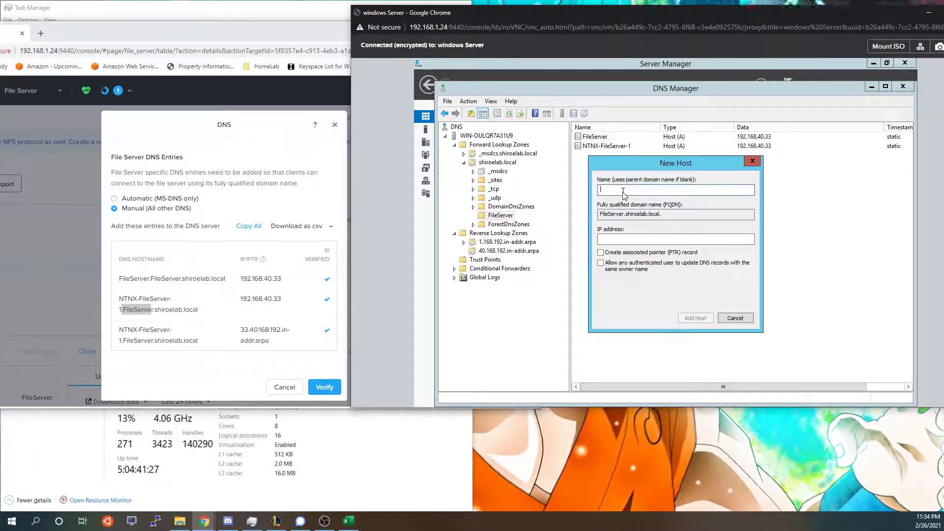
left_click(623, 239)
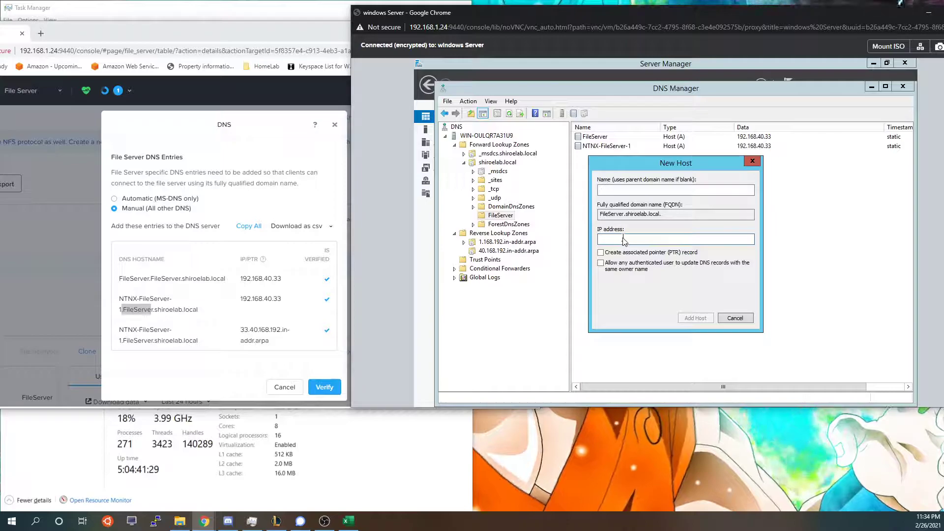
type("192.168.40.33")
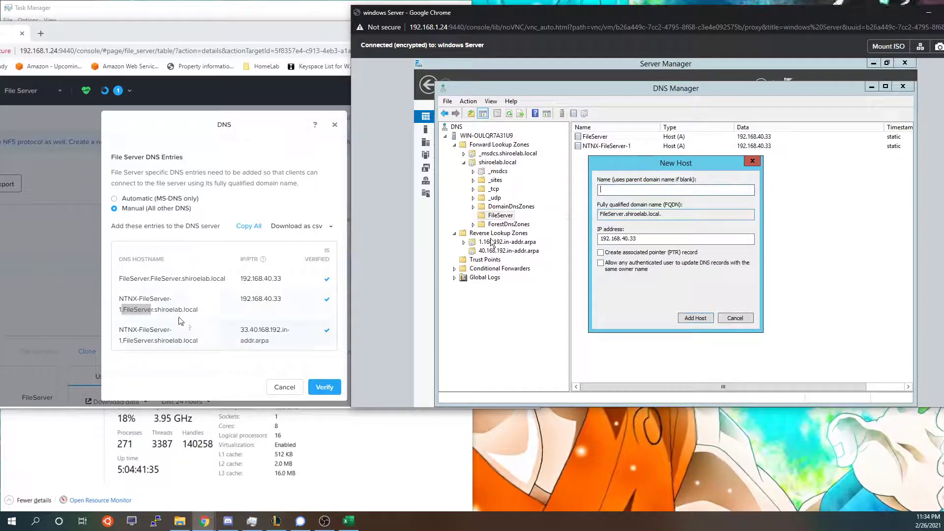
left_click(620, 191)
type("NTNX")
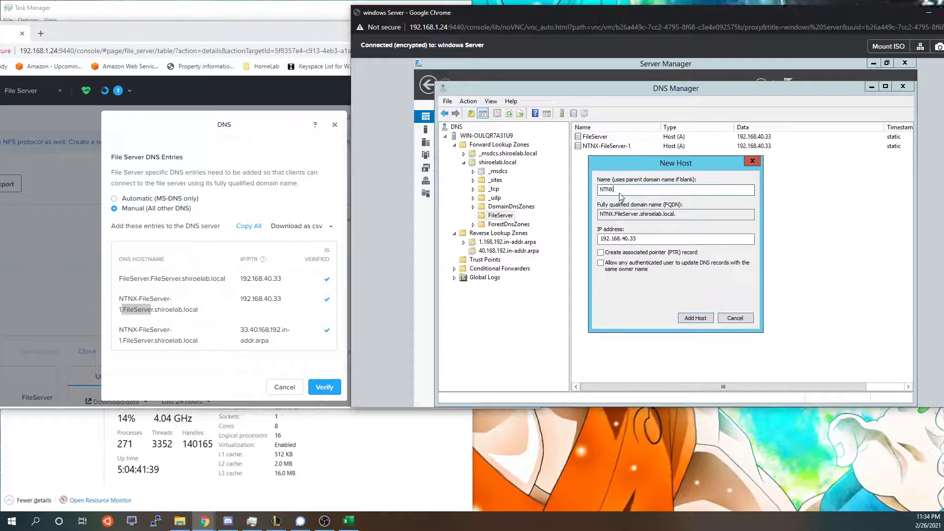
type("-File")
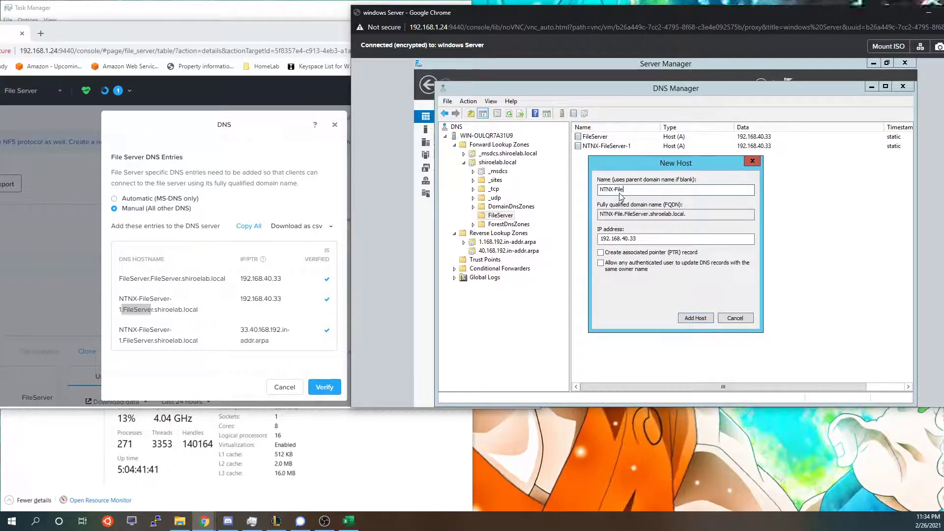
type("Server-1")
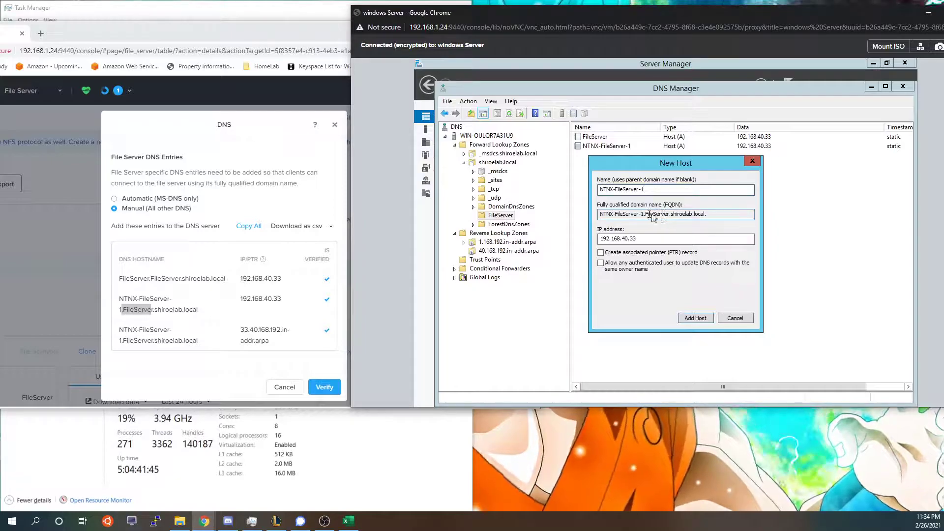
left_click_drag(649, 214, 677, 214)
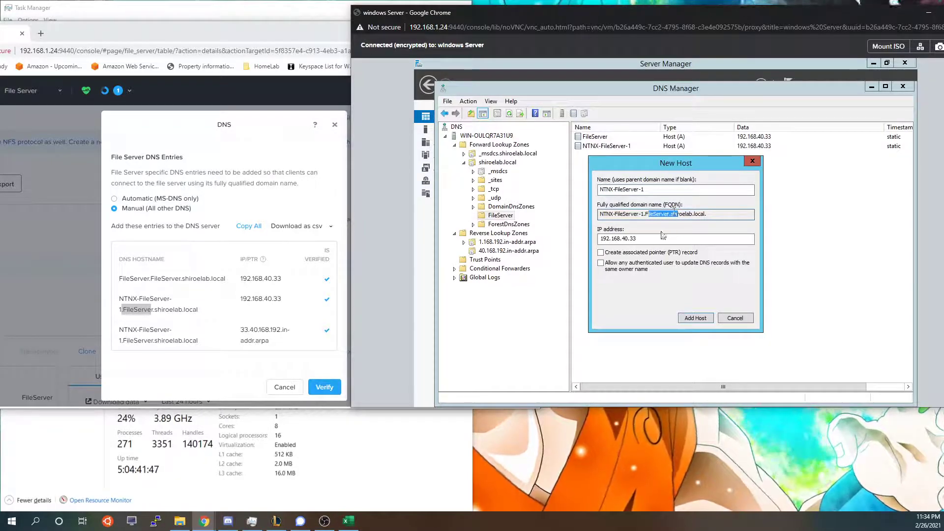
left_click(607, 256)
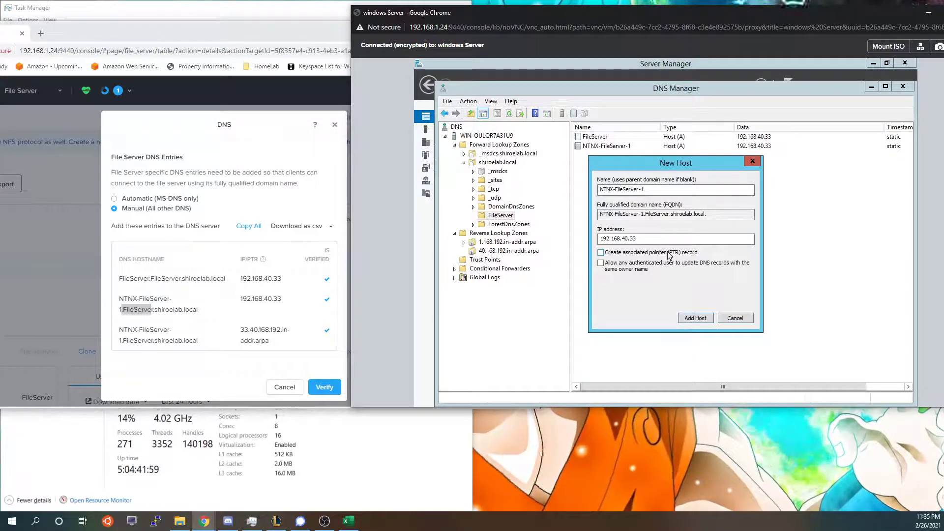
Cancel the new host record, check the reverse-zone PTR records, and select the DNS hostnames.
left_click(735, 317)
left_click(500, 252)
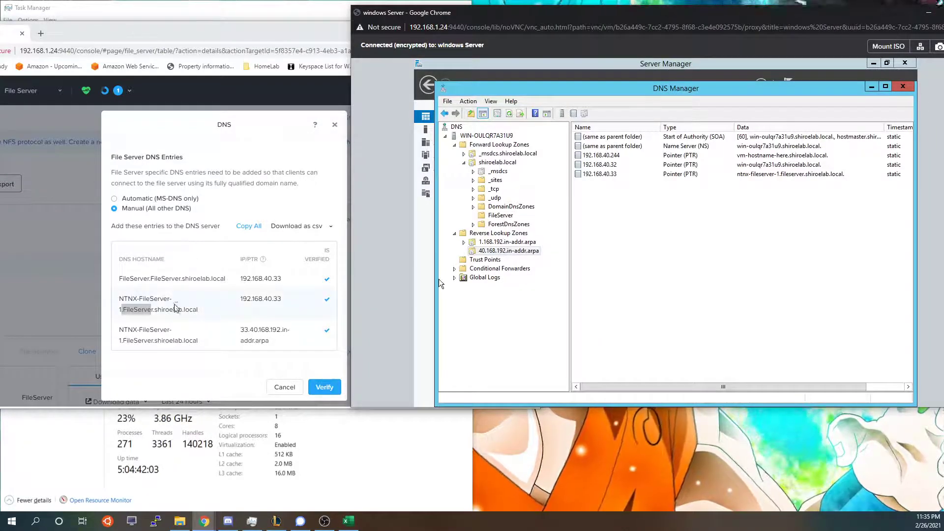
left_click_drag(123, 278, 219, 278)
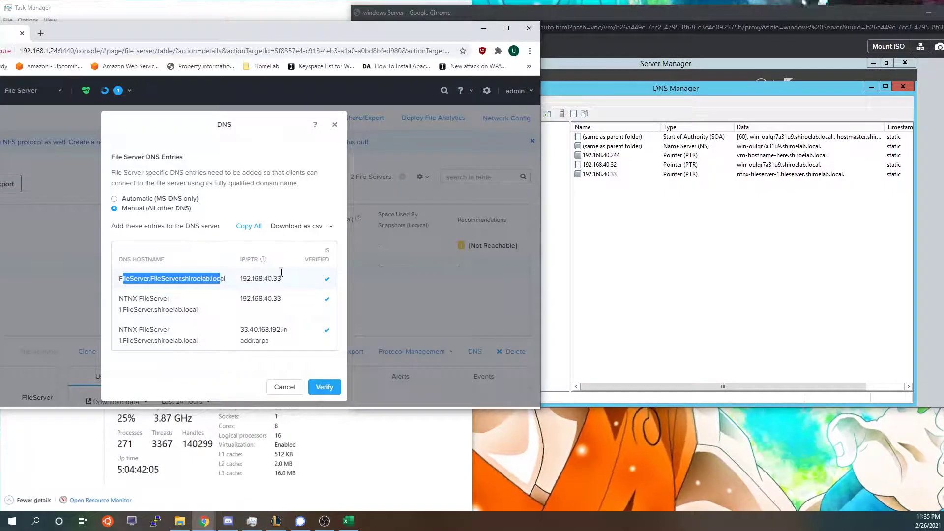
left_click_drag(189, 309, 119, 298)
left_click(126, 306)
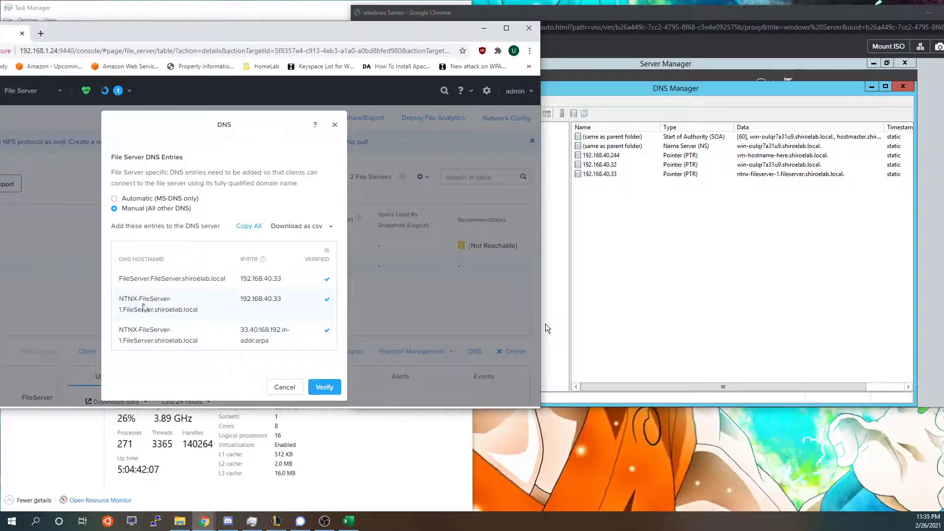
Maximise the Prism window, close the DNS entries, check Recent Tasks, and open FileServer's details.
left_click_drag(338, 36, 388, 3)
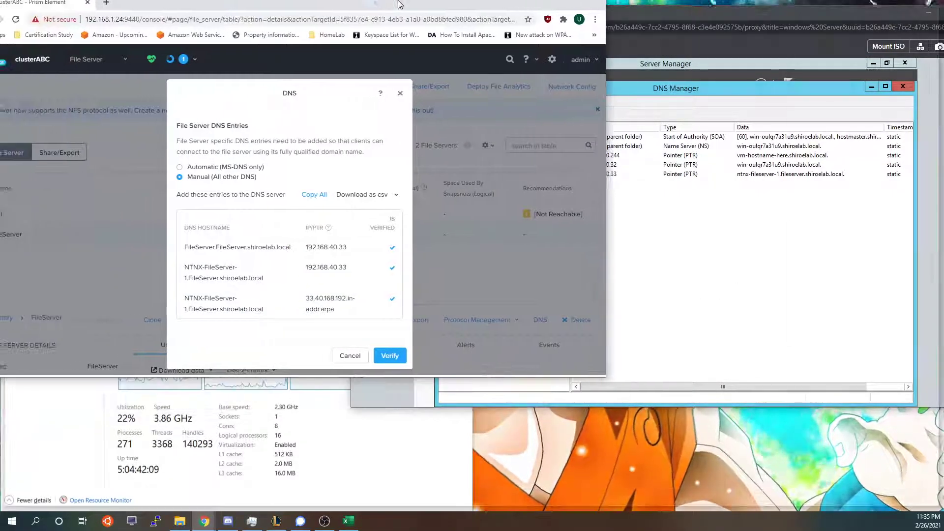
double_click(399, 4)
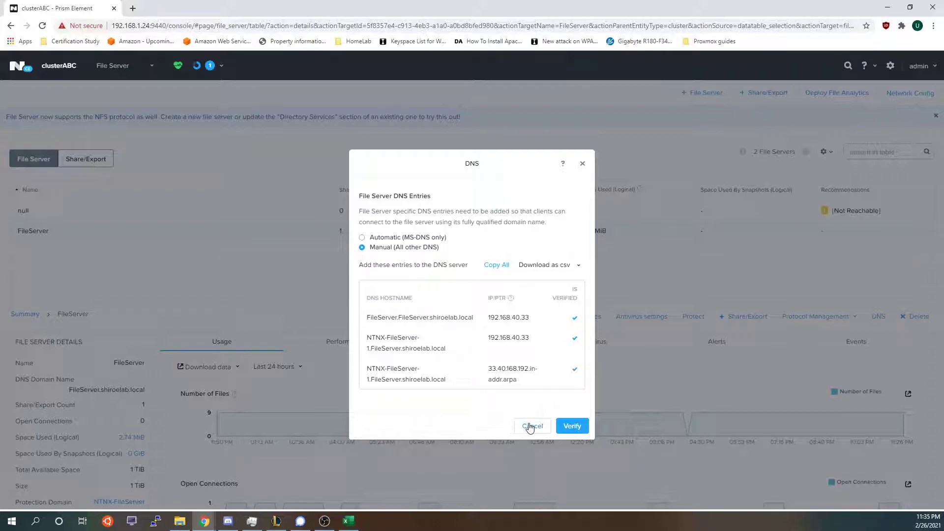
left_click(530, 427)
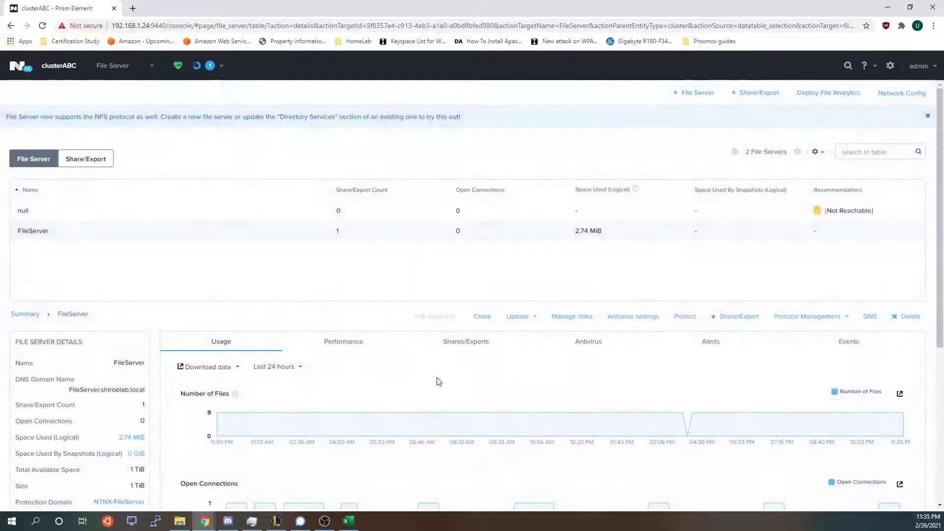
left_click(126, 210)
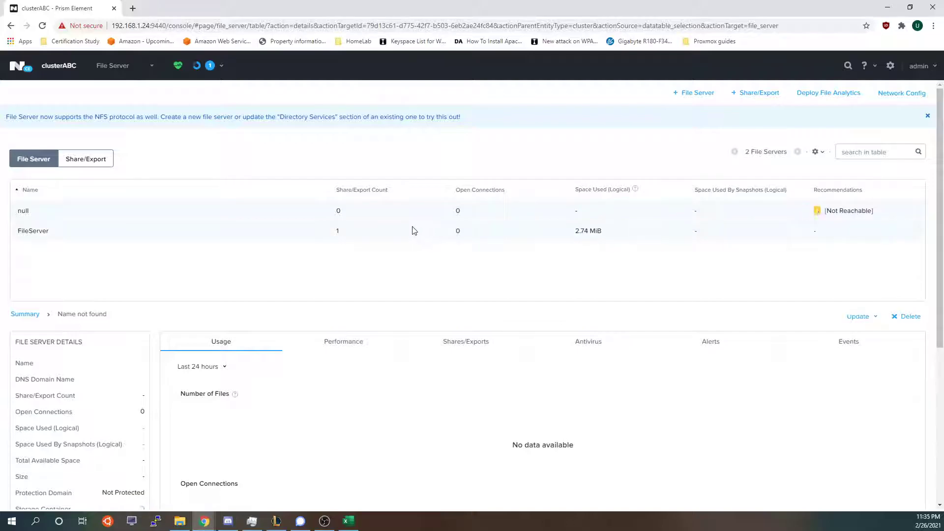
left_click(210, 65)
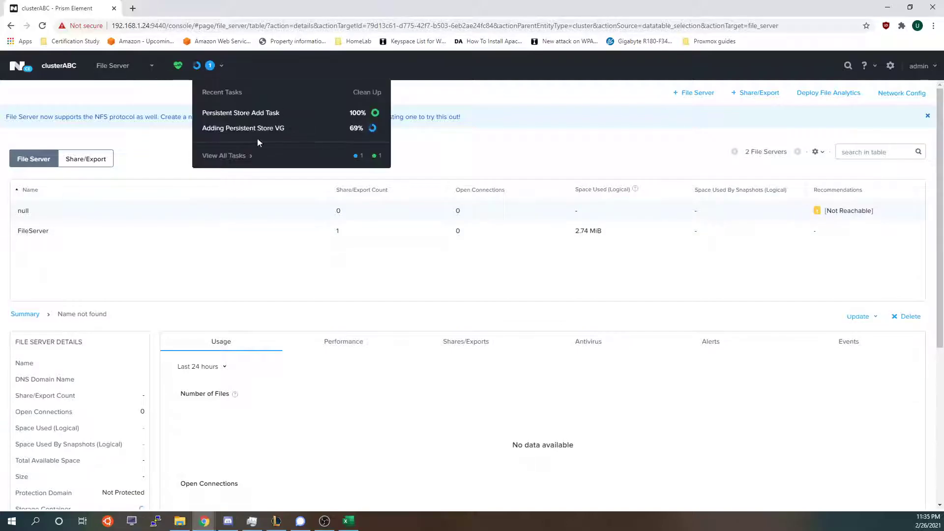
left_click(110, 235)
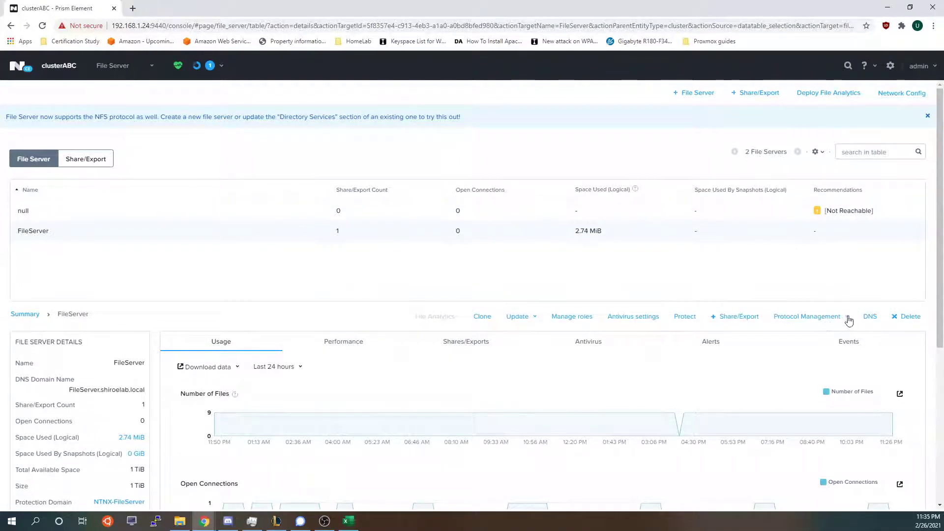
Check FileServer's DNS entries, then bring up its Protocol Management Directory Services settings.
left_click(870, 316)
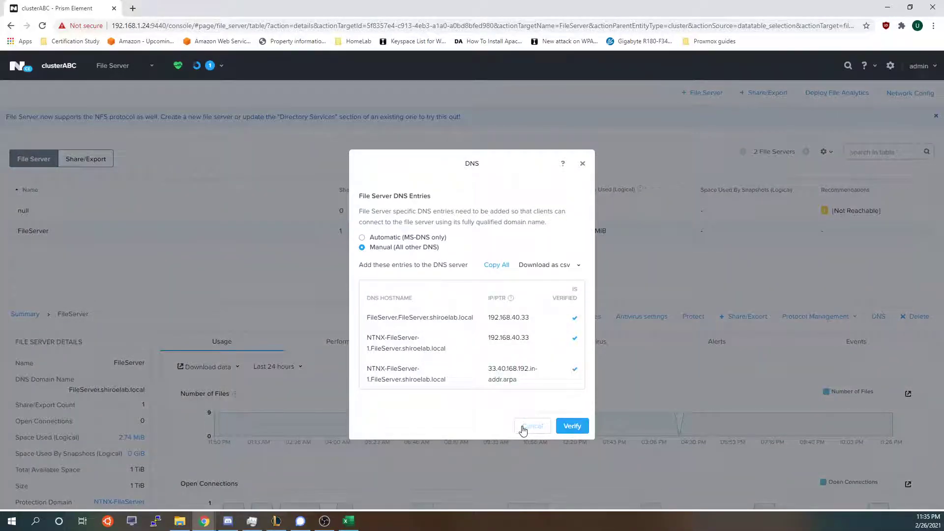
left_click(533, 425)
left_click(820, 318)
left_click(806, 335)
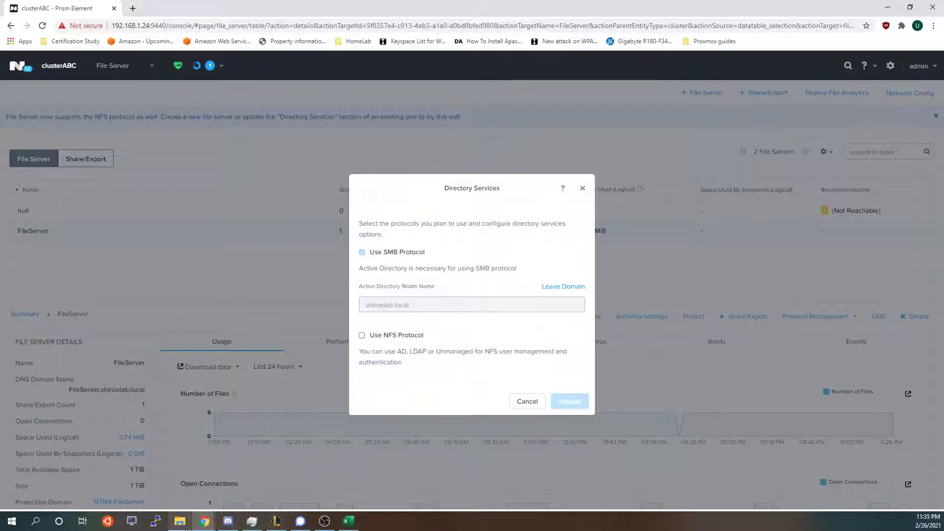
Close the separate Windows Server console Chrome window.
mouse_move(205, 521)
left_click(376, 440)
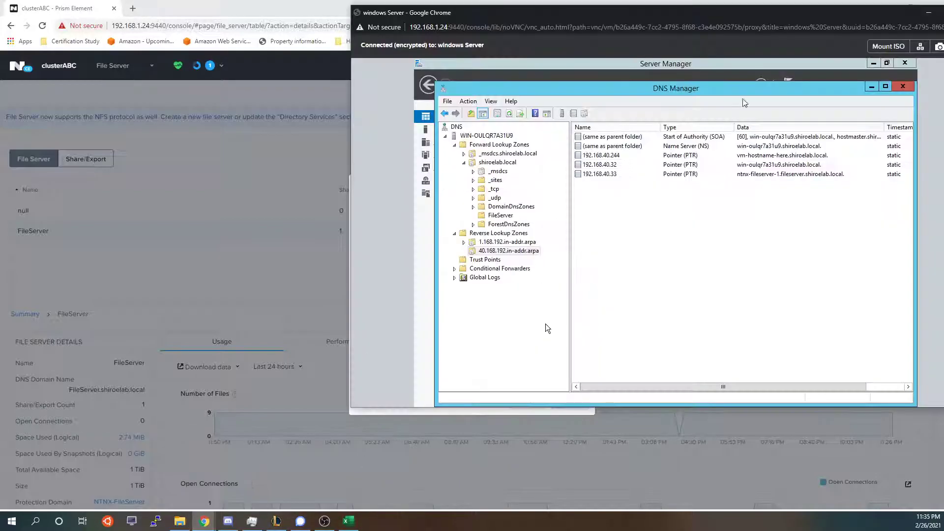
left_click_drag(876, 15, 656, 41)
left_click(752, 40)
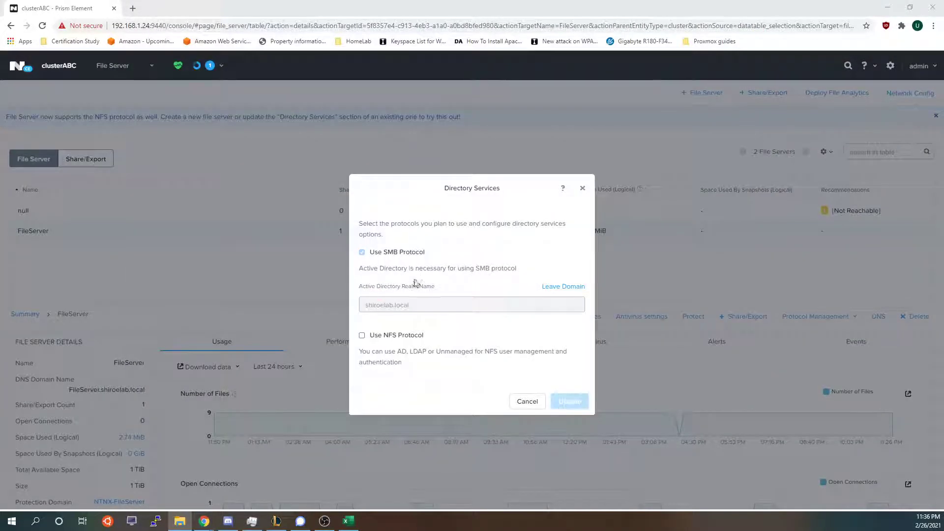
Review the SMB and NFS options in Directory Services and cancel without changes, NFS unticked.
left_click_drag(369, 252, 416, 253)
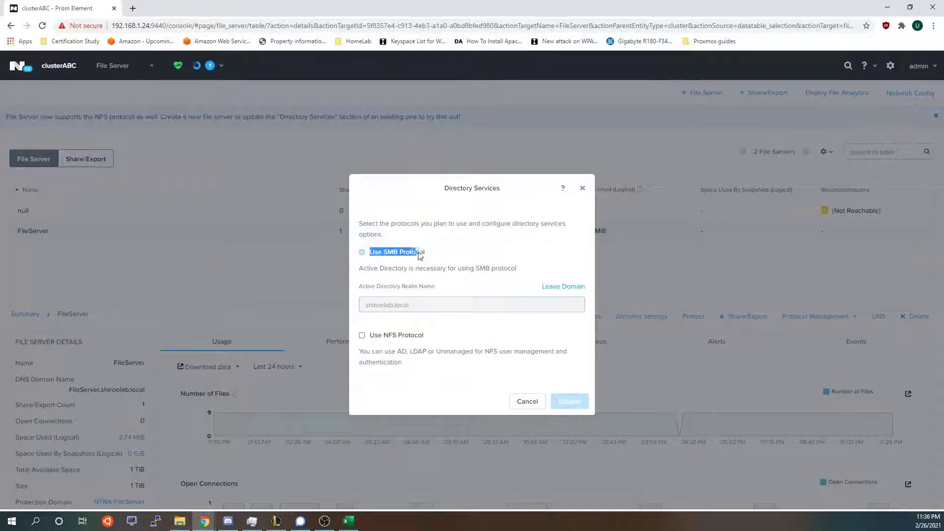
left_click(436, 259)
left_click_drag(370, 335, 375, 335)
left_click_drag(449, 336, 440, 337)
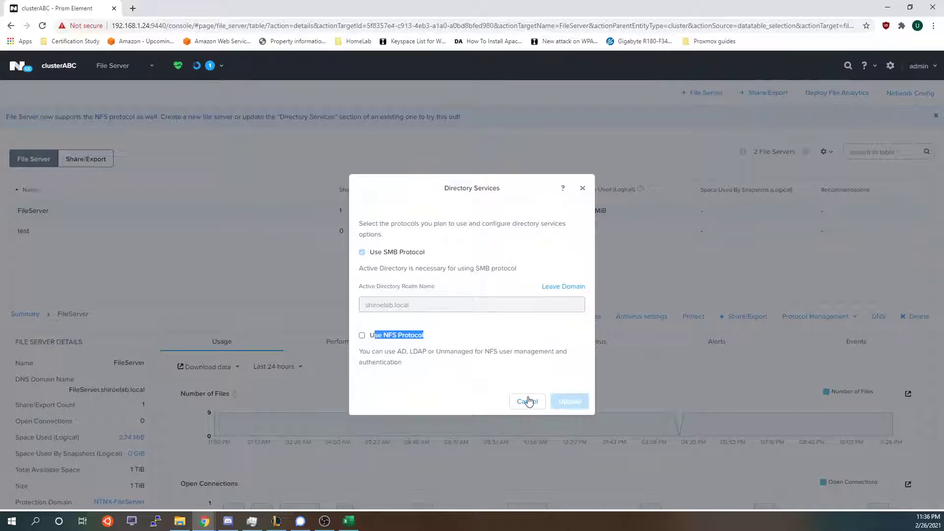
left_click(527, 401)
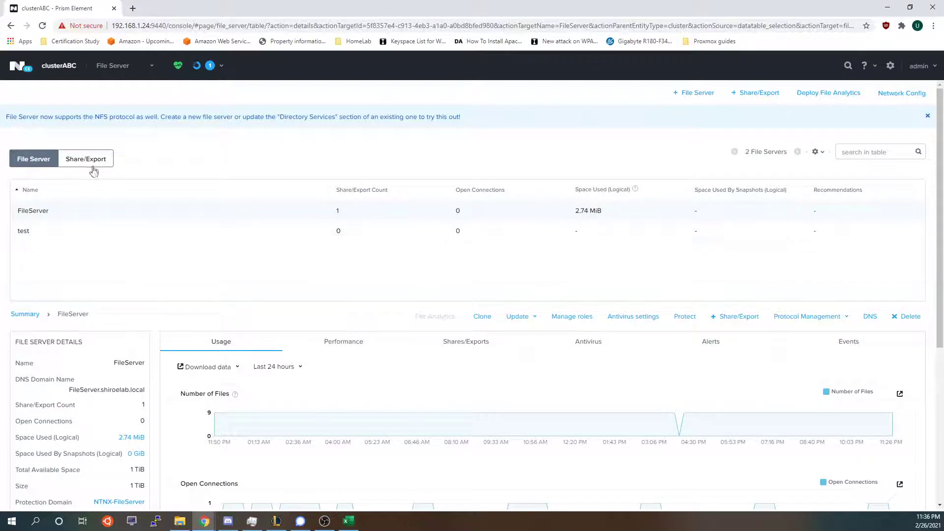
In the Share/Export list, check the Tools share and begin a new share named test.
left_click(94, 170)
left_click(179, 217)
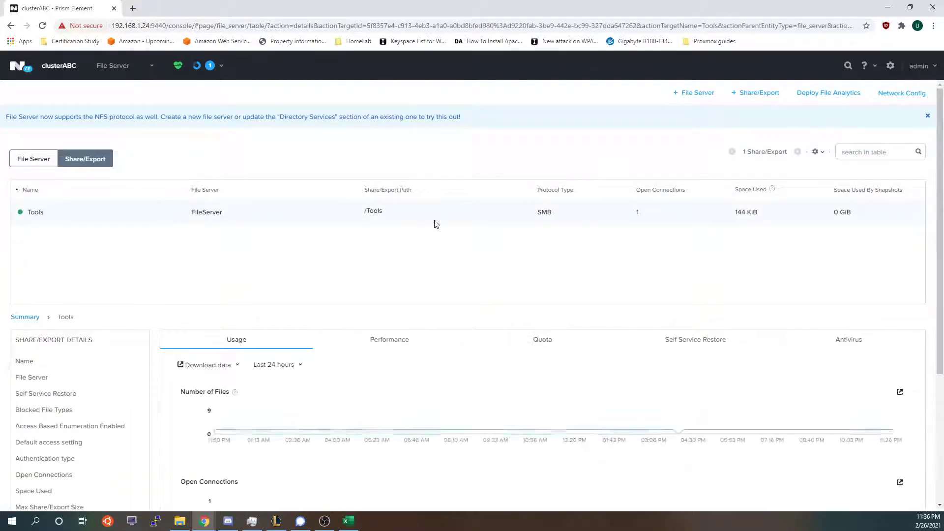
left_click(759, 93)
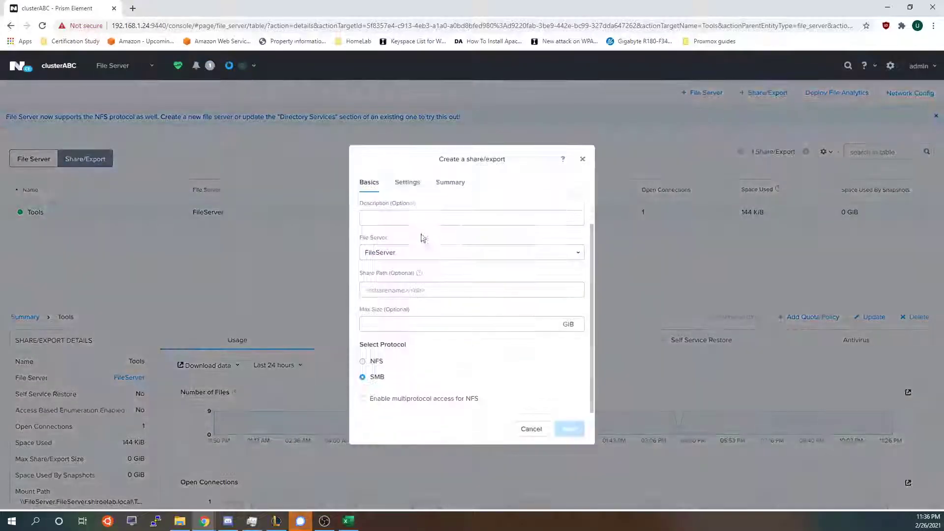
type("test")
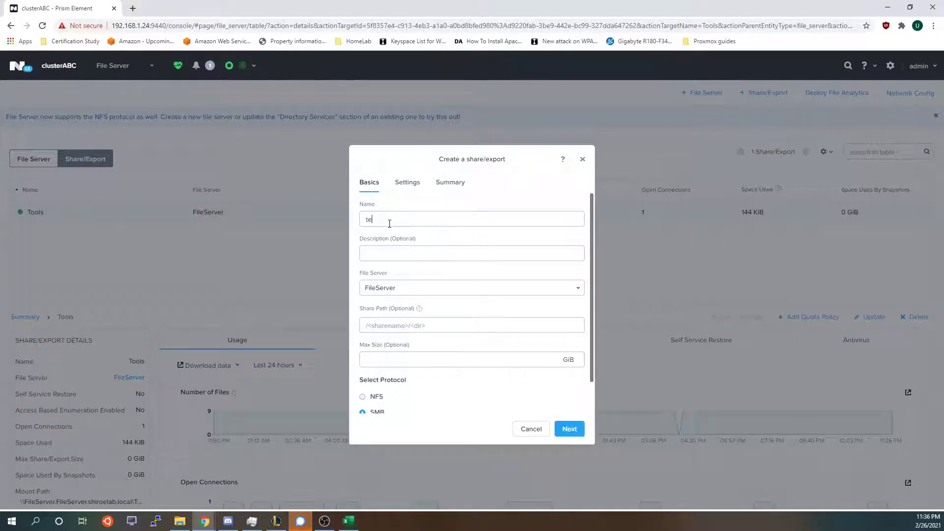
left_click(408, 251)
Keep FileServer as the share's file server and clear the /Tools/test share path.
left_click(399, 289)
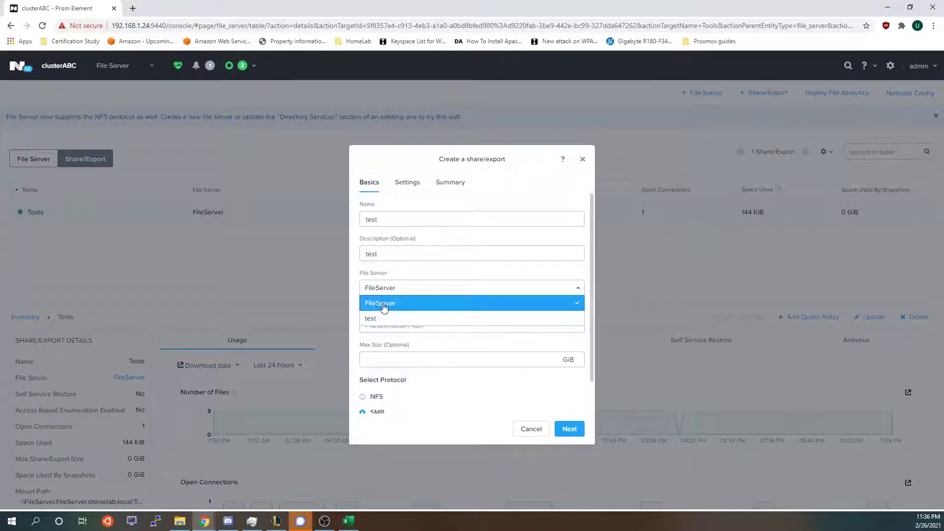
left_click(396, 305)
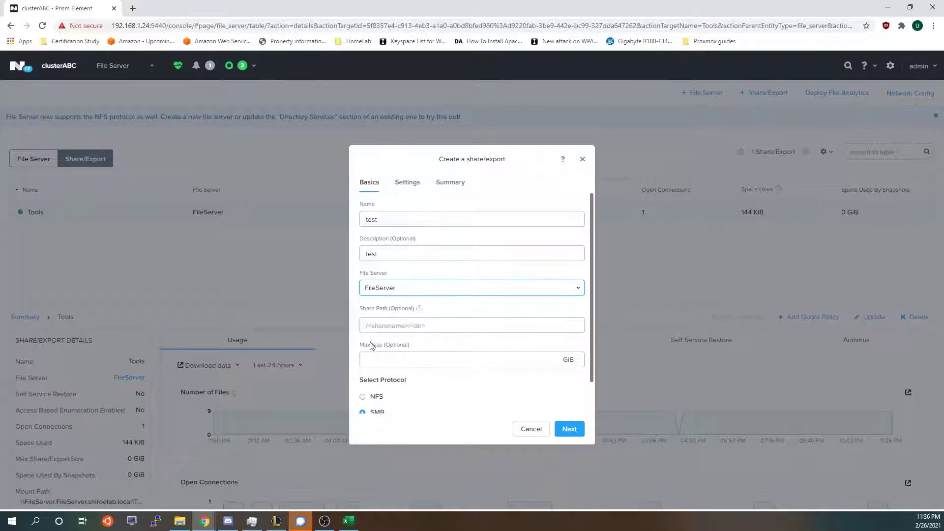
left_click(386, 326)
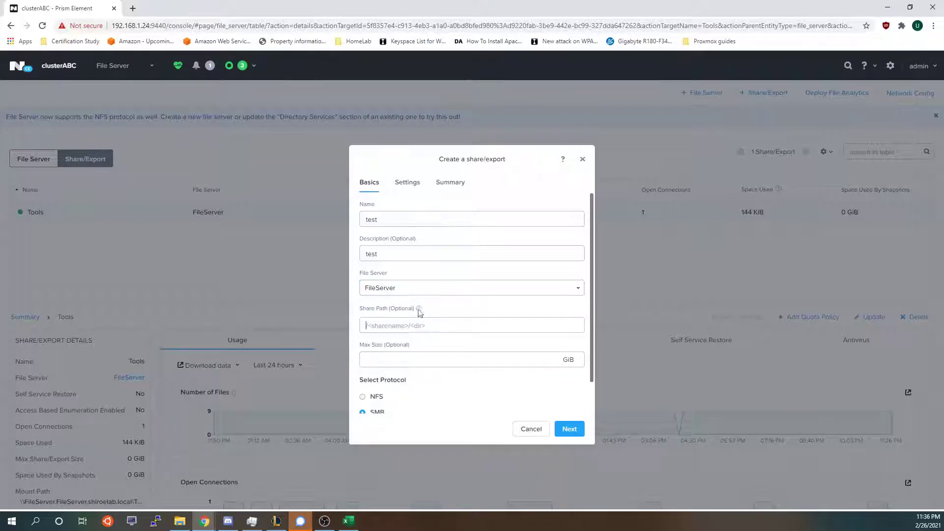
type("/")
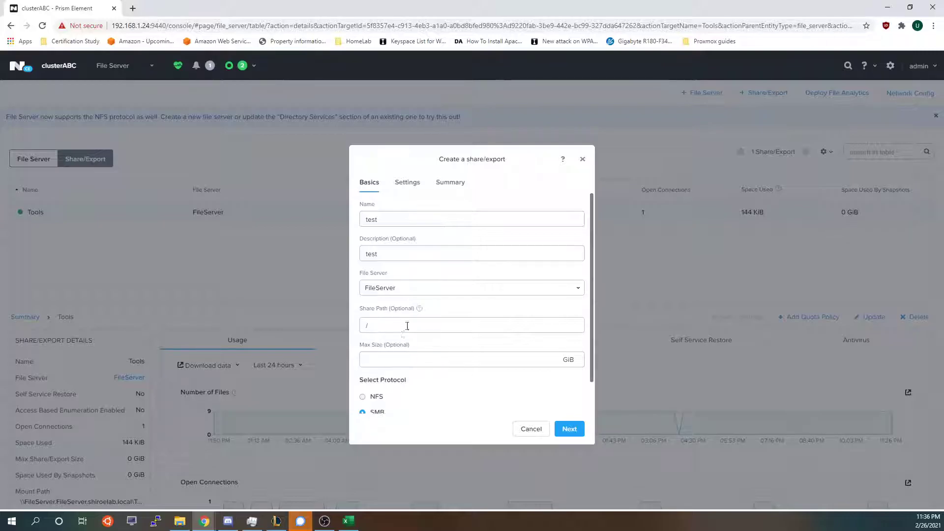
type("T")
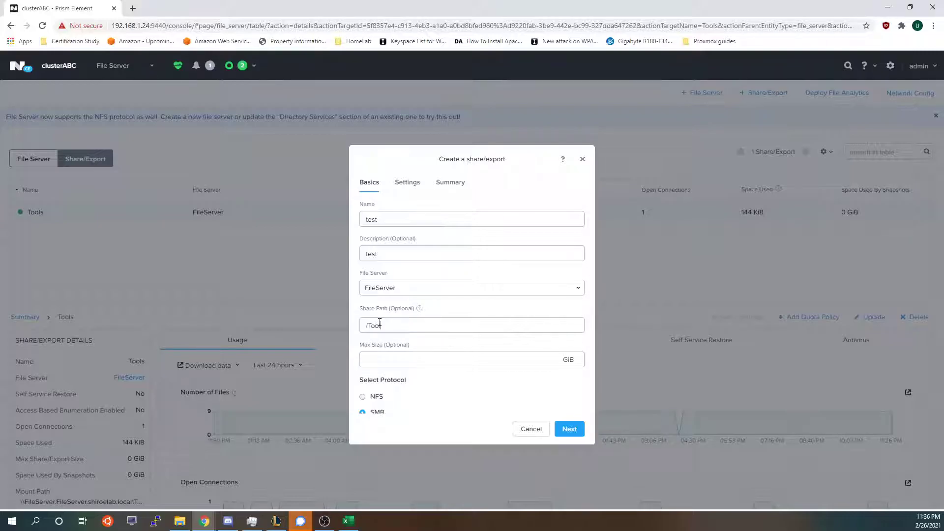
type("ools/")
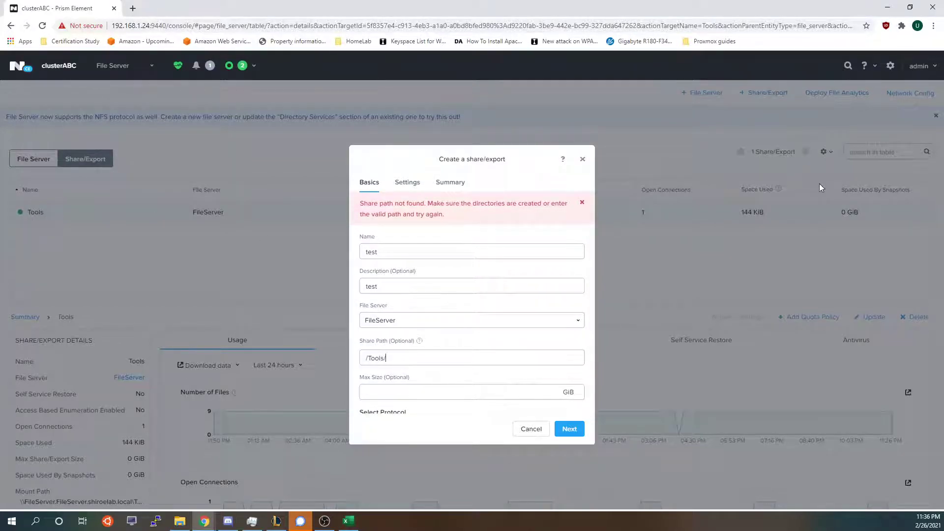
type("test")
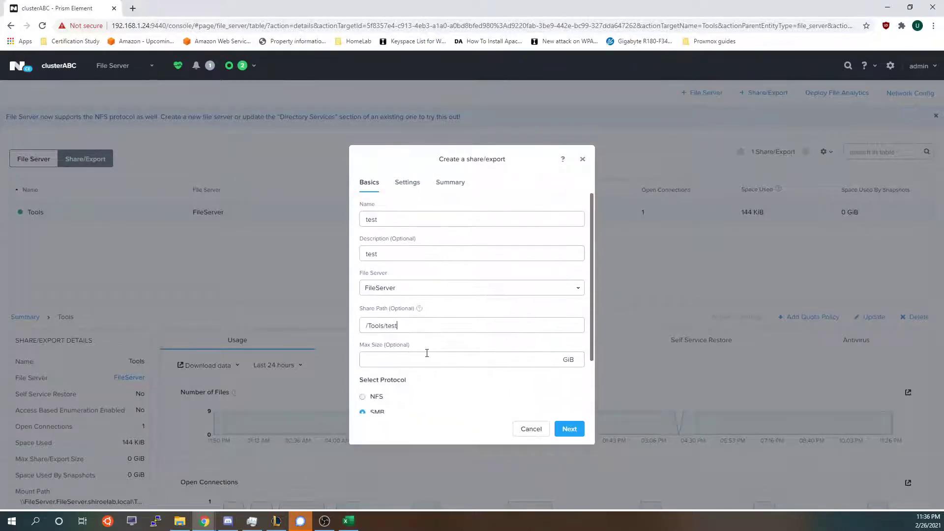
left_click_drag(379, 361, 464, 327)
left_click_drag(468, 363, 352, 368)
key("BackSpace")
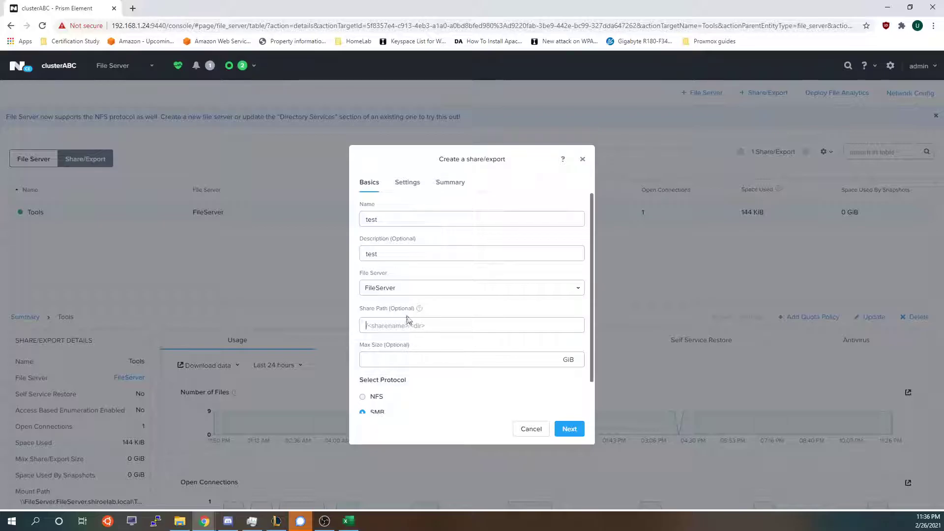
scroll(418, 319, "down", 1)
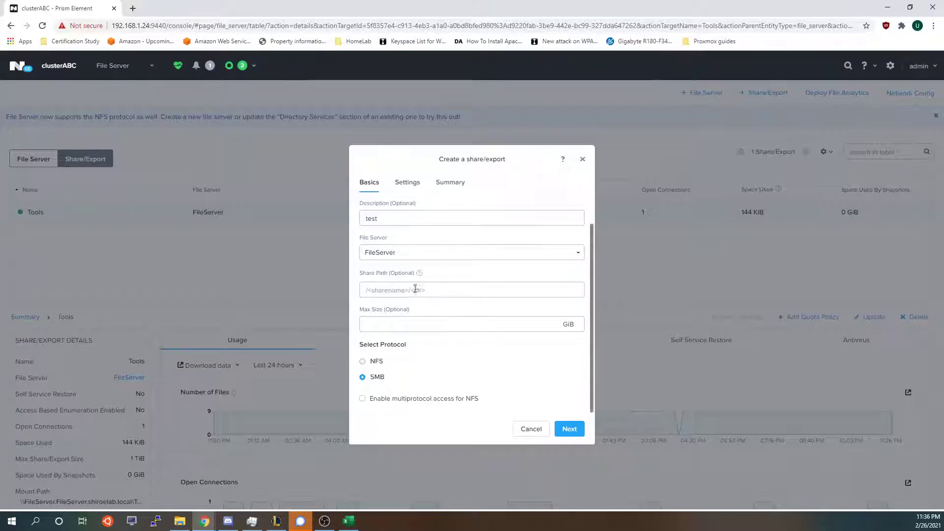
Reach the Settings step with File System Compression enabled and Encrypt SMB3 Messages unticked.
left_click(571, 431)
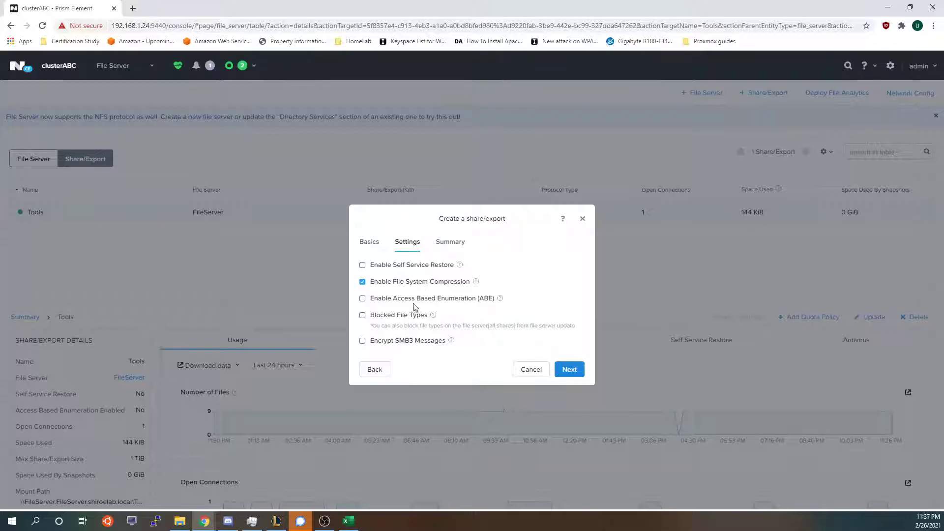
left_click(402, 341)
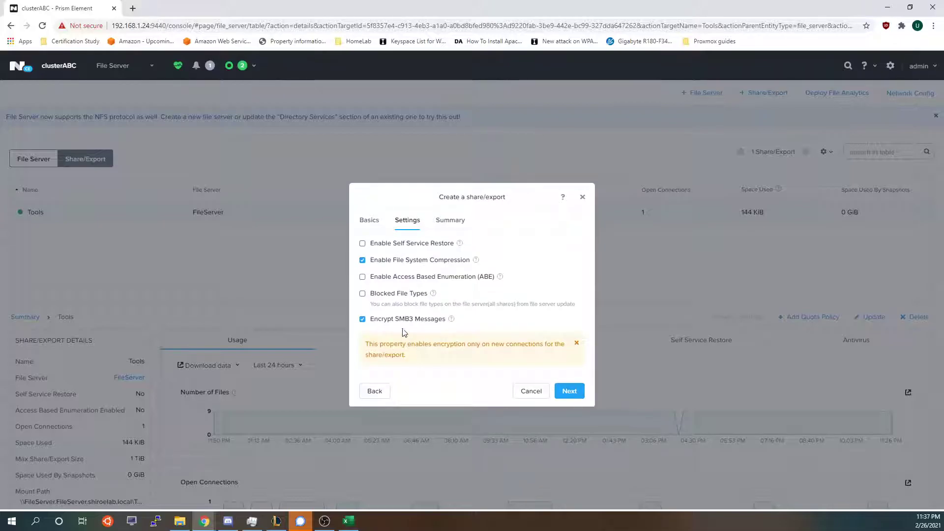
left_click(402, 319)
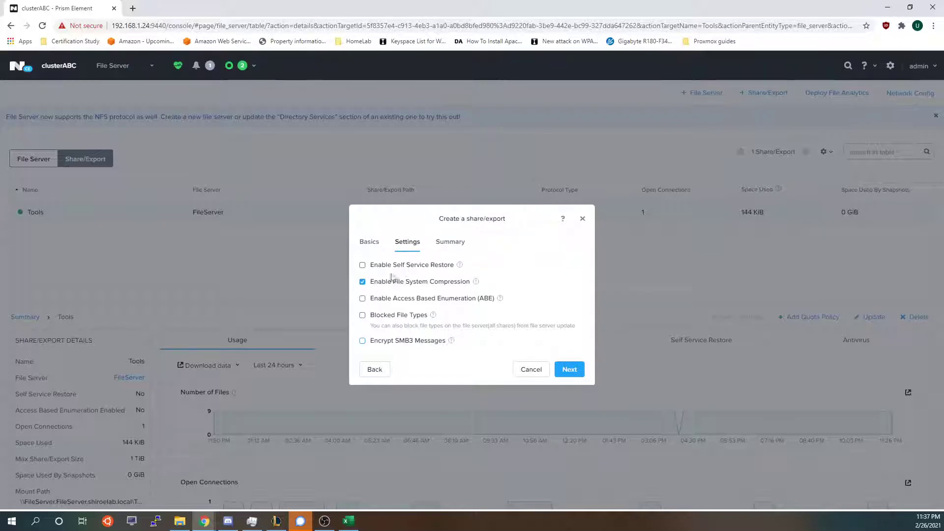
Review the test share's Summary and cancel its creation, leaving only the Tools share.
left_click(566, 370)
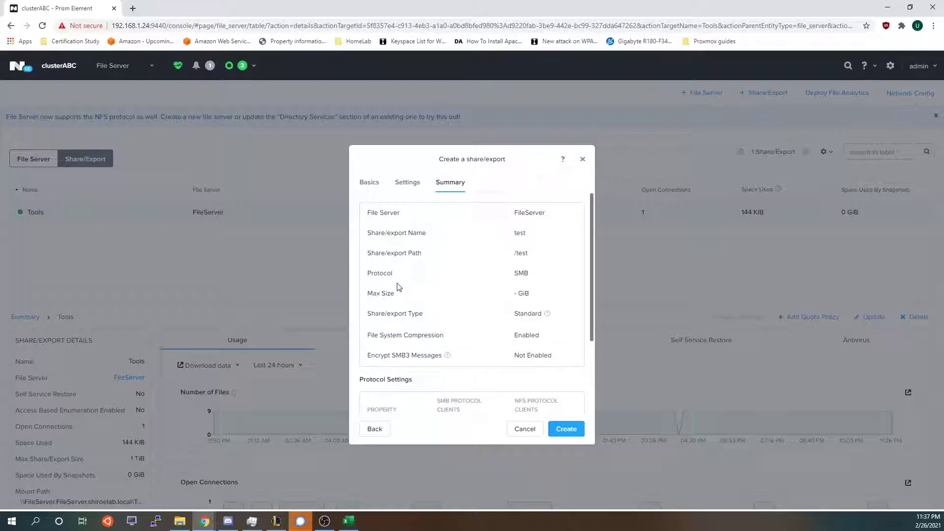
scroll(508, 309, "down", 2)
scroll(548, 352, "up", 3)
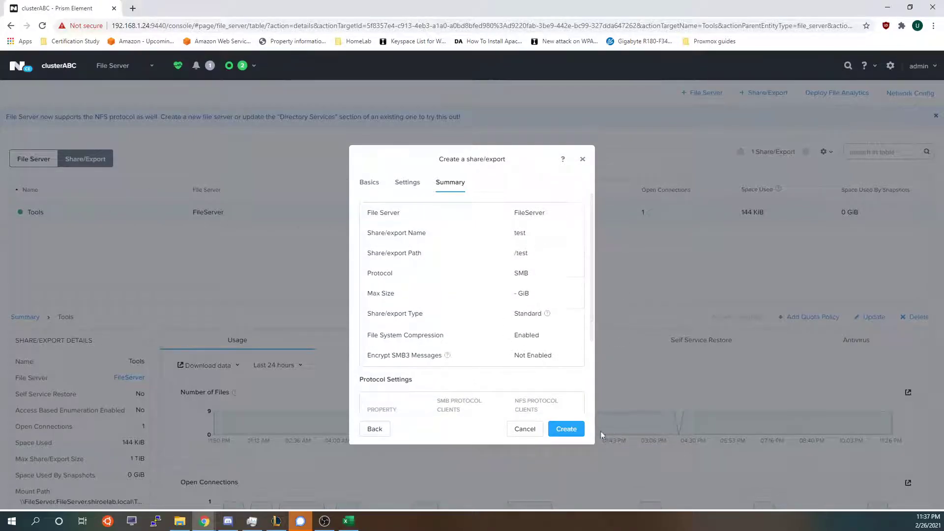
left_click(526, 434)
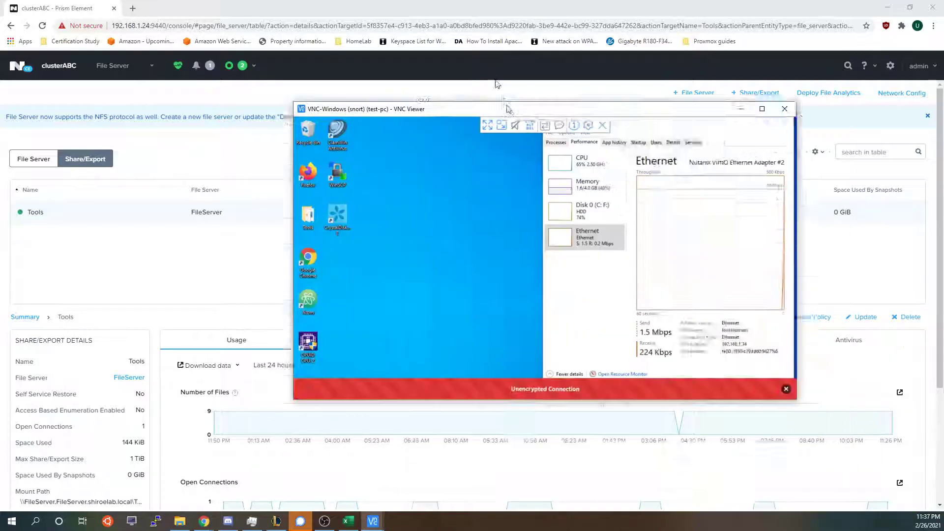
Maximise the VNC view and show This PC in File Explorer, with Tools as drive Z:.
left_click_drag(441, 67, 440, 4)
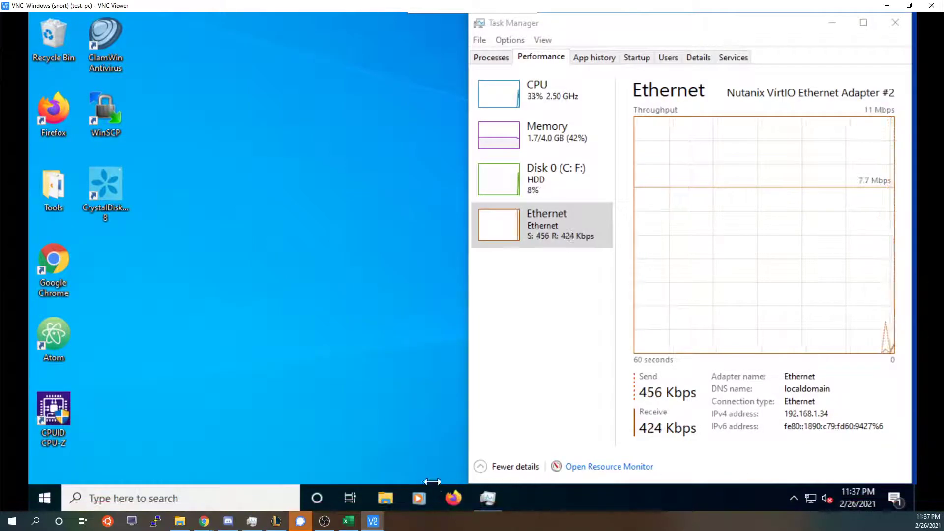
left_click(386, 498)
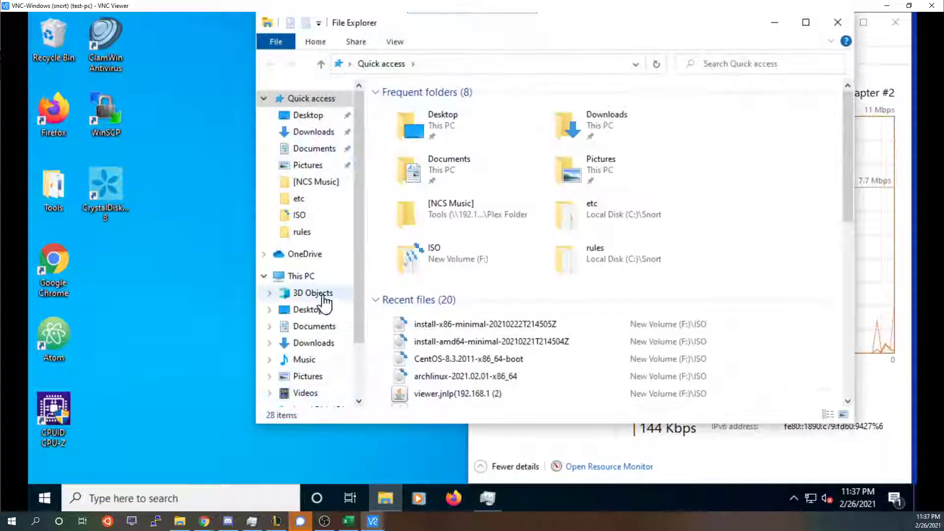
left_click(301, 275)
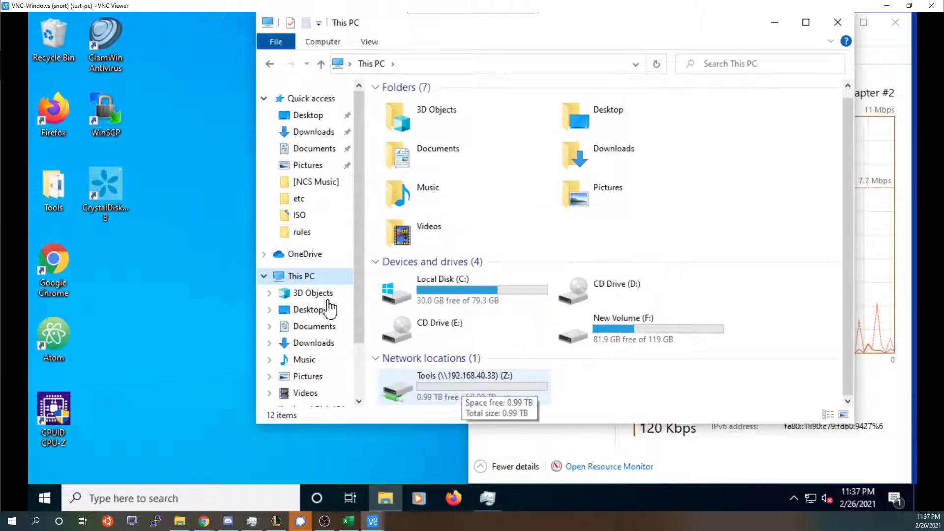
Bring up the This PC actions, opening and closing the Add Network Location wizard.
right_click(297, 276)
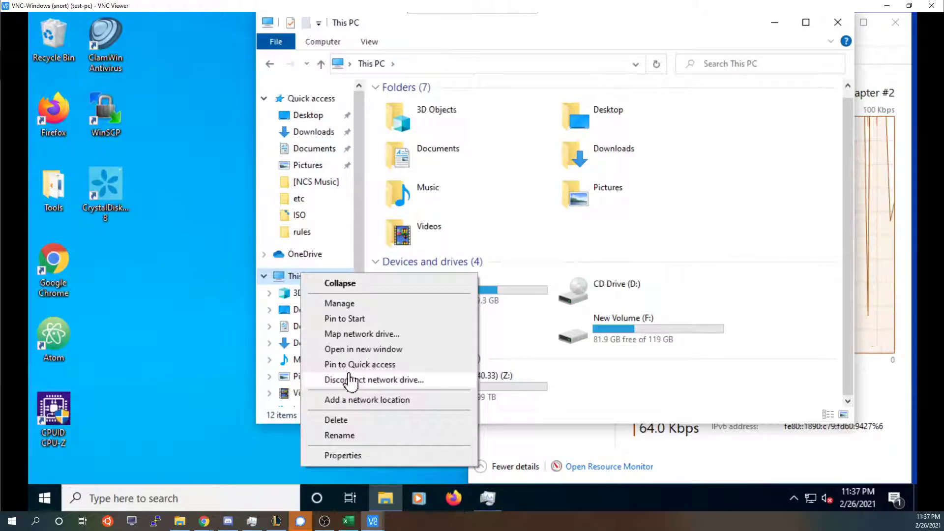
left_click(344, 400)
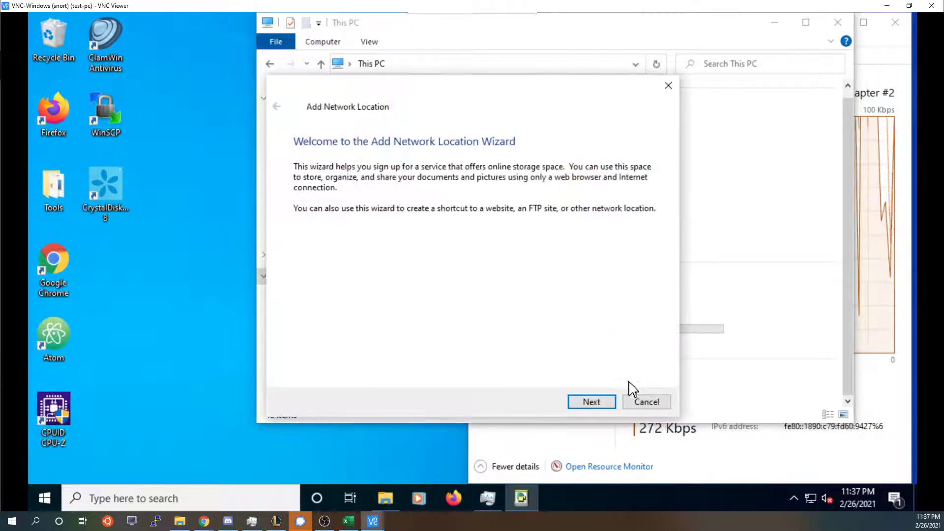
left_click(646, 402)
scroll(316, 324, "down", 2)
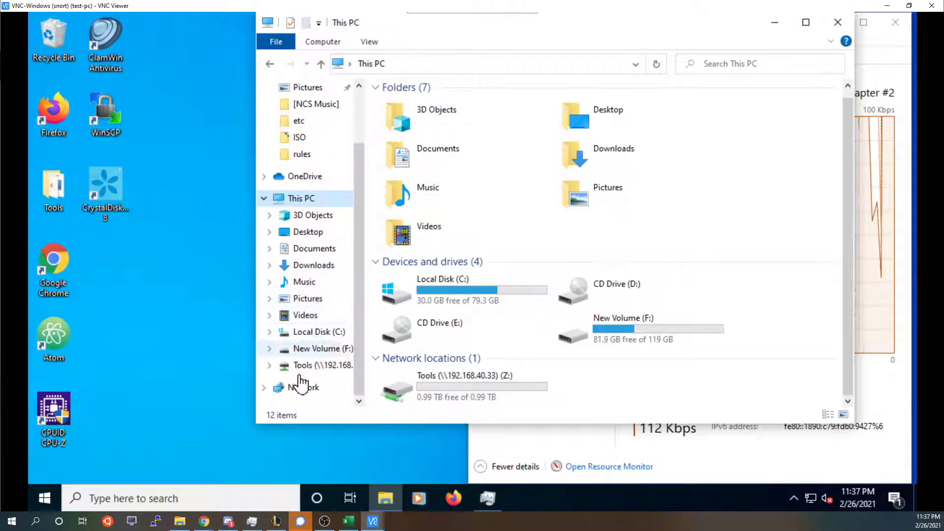
right_click(330, 318)
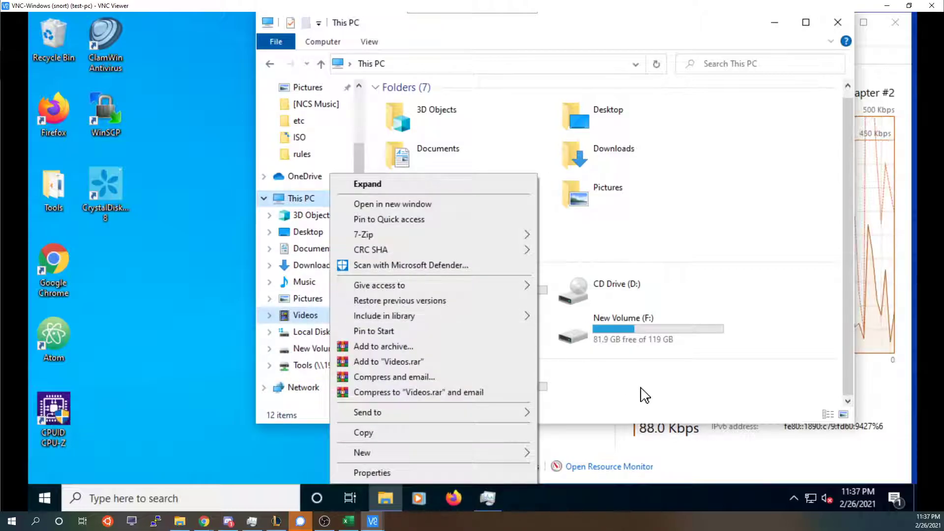
right_click(640, 388)
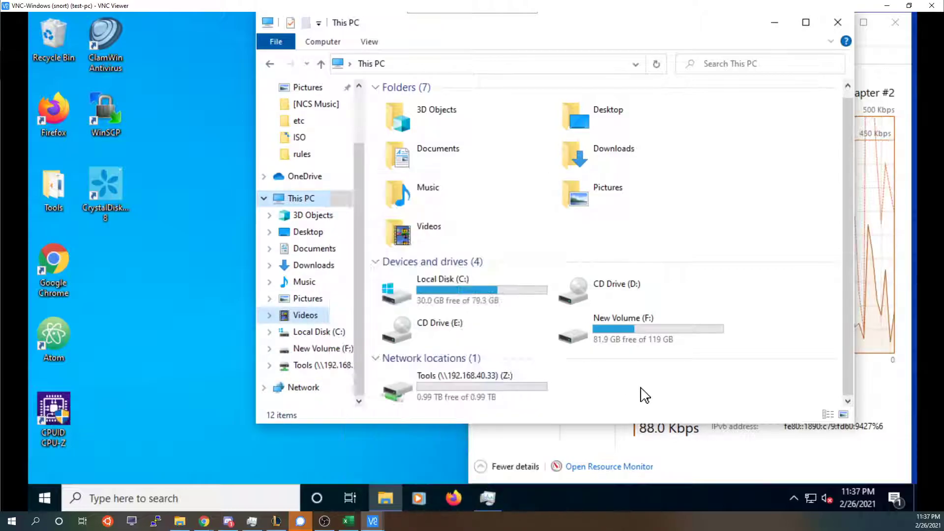
right_click(300, 201)
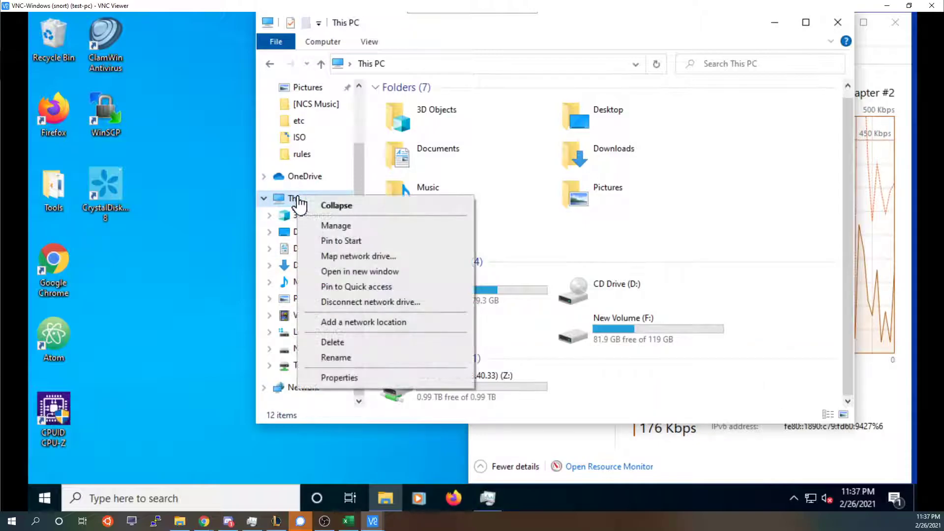
left_click(350, 256)
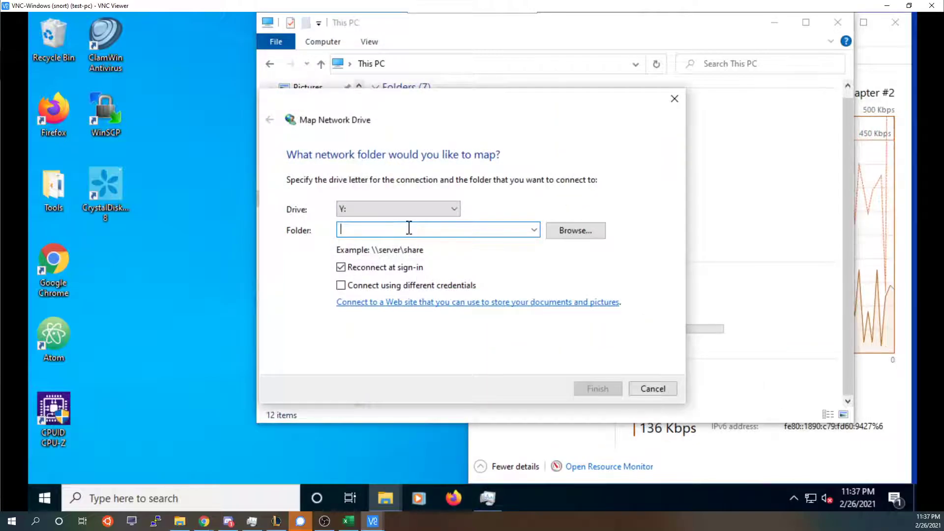
type("\\\\192")
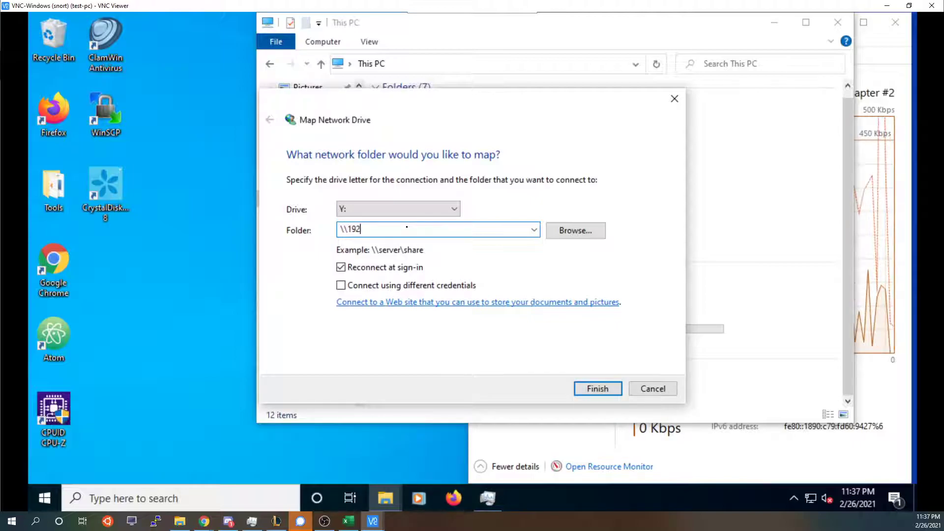
type(".168.40.3")
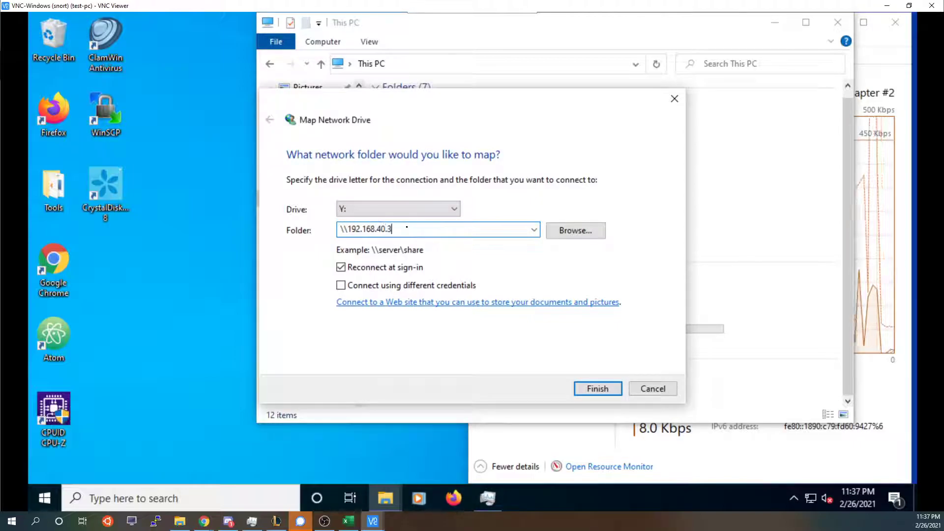
type("3\\Tools\\")
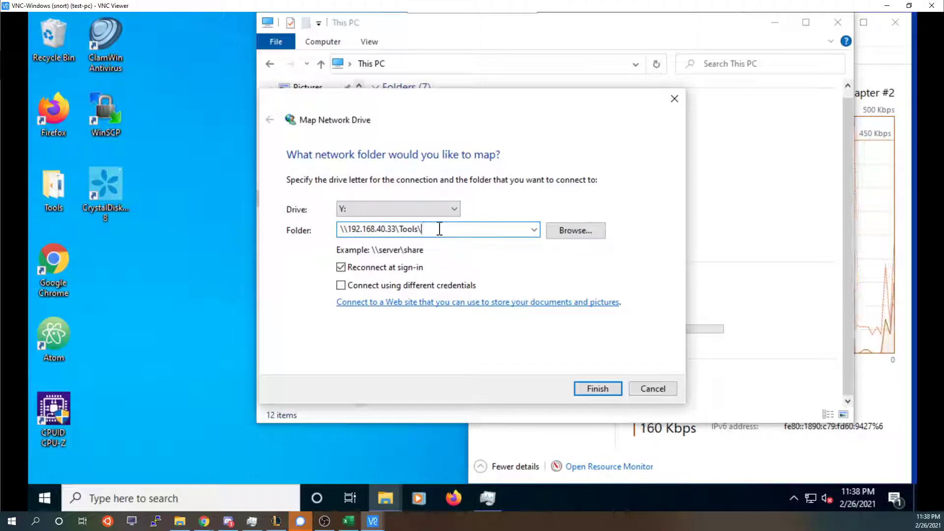
type("test")
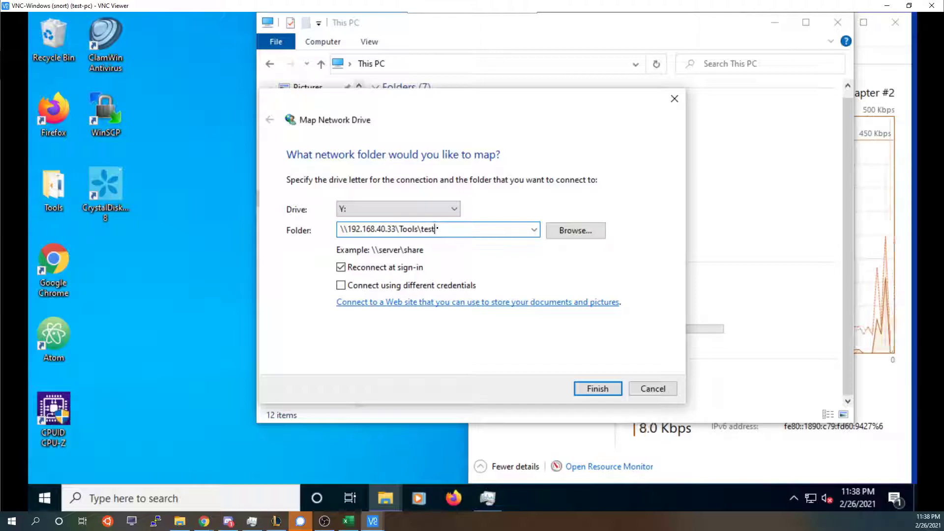
type("\\etes")
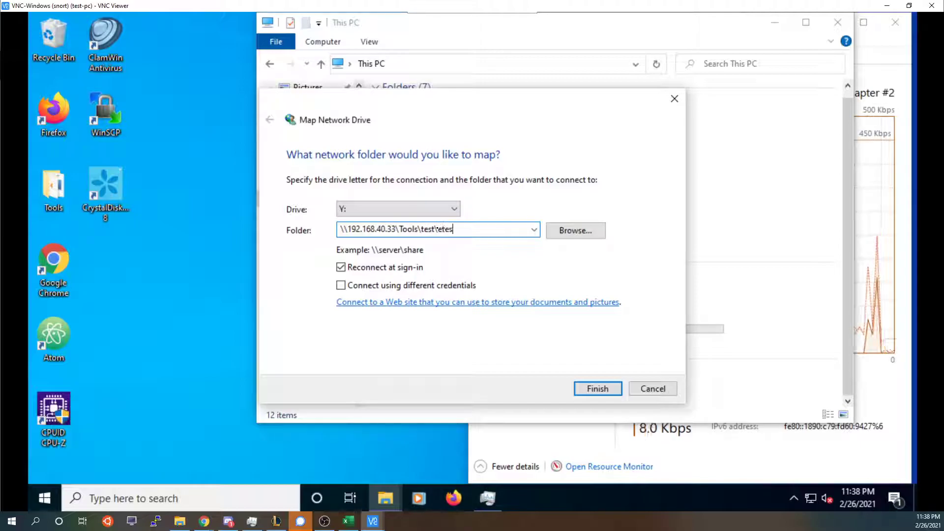
key("BackSpace")
key("BackSpace")
key("BackSpace")
key("BackSpace")
key("BackSpace")
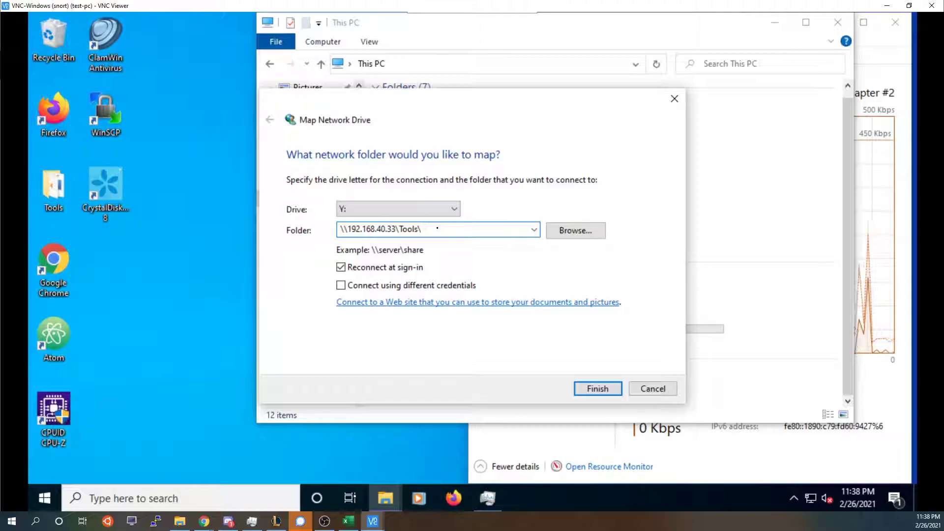
left_click(381, 290)
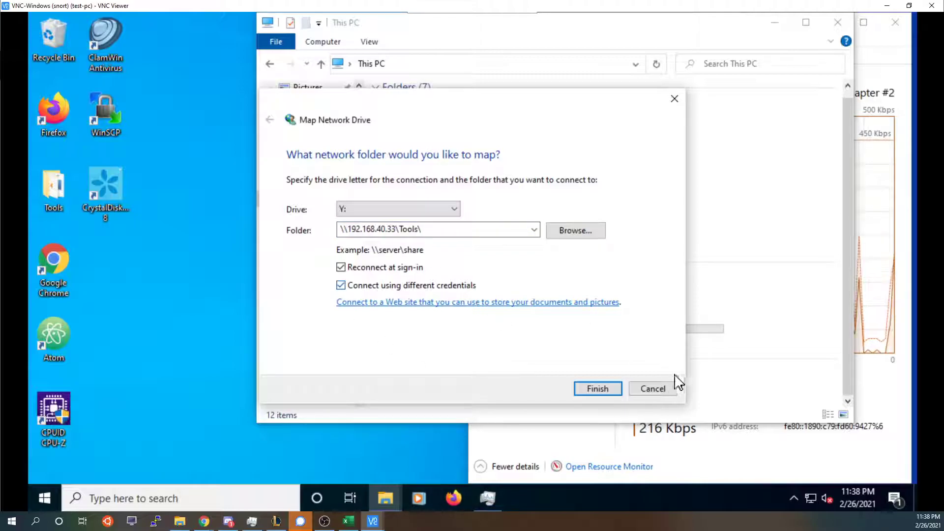
left_click(653, 389)
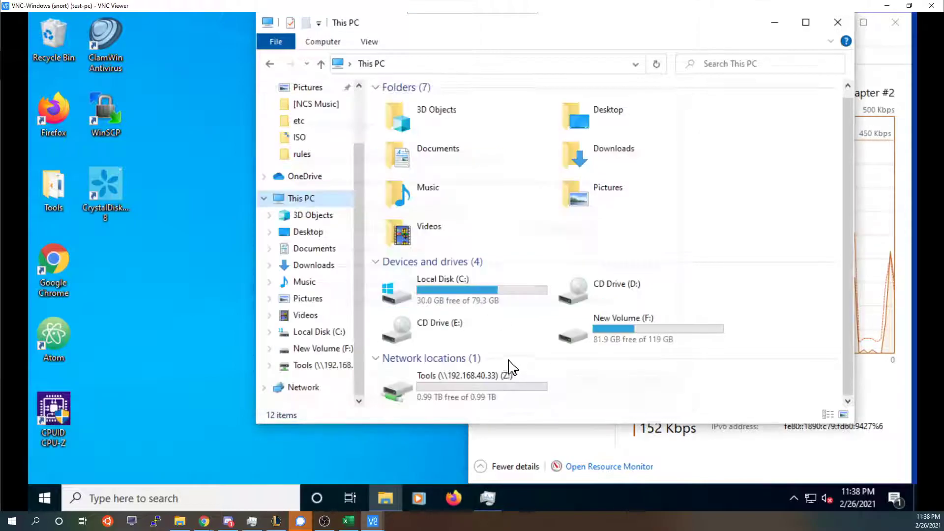
left_click(468, 399)
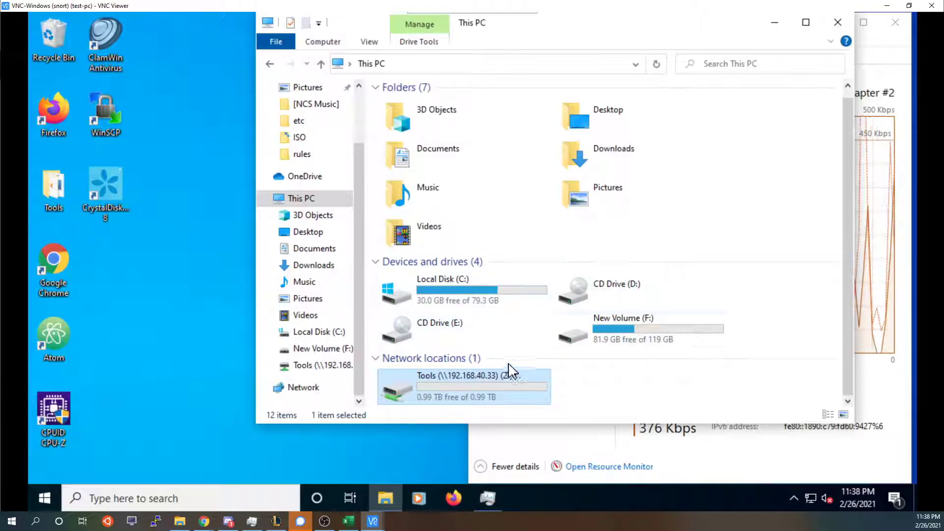
Close File Explorer and sign out of the admin account in Prism.
left_click(835, 30)
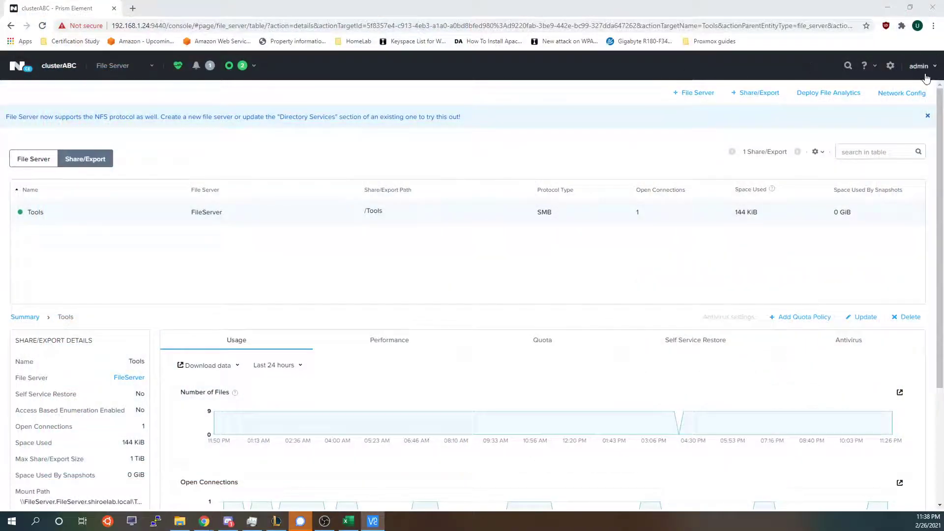
left_click(919, 66)
left_click(859, 245)
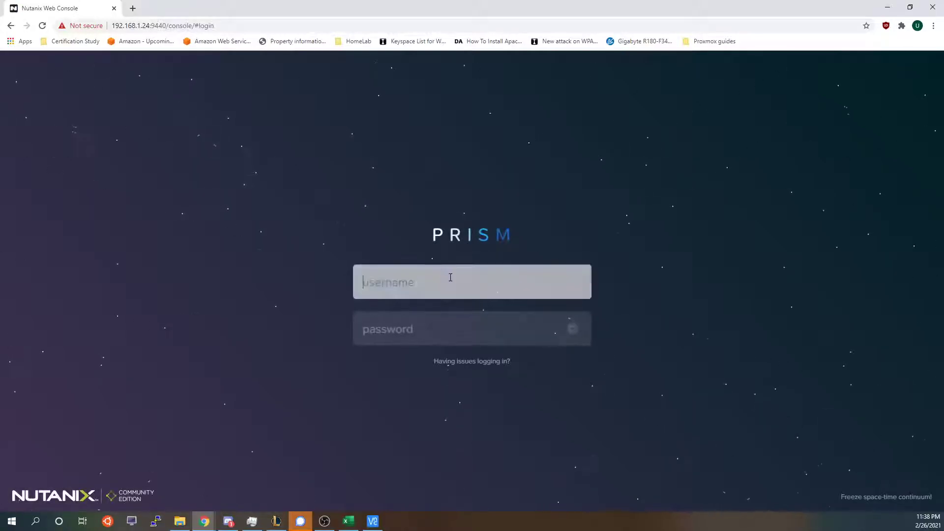
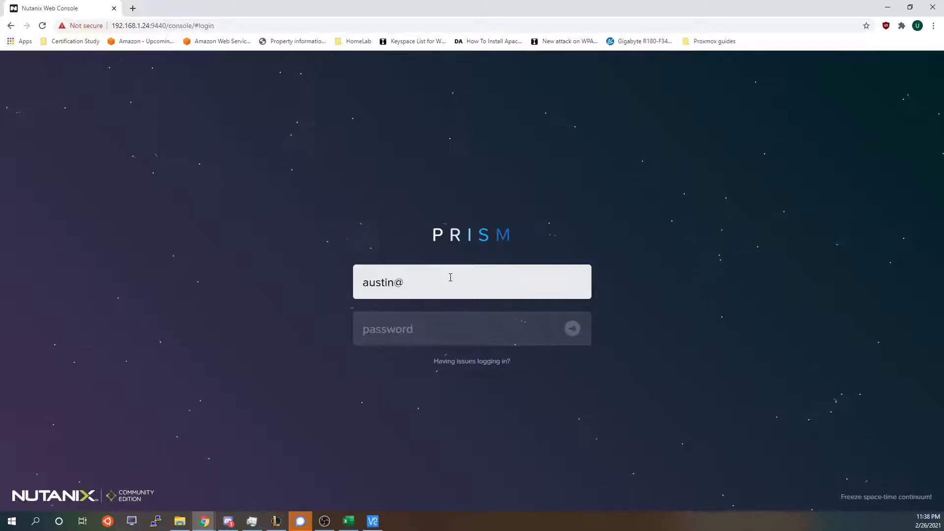
Log in with the Active Directory user name and password, retrying after the first error.
key("Tab")
type("•")
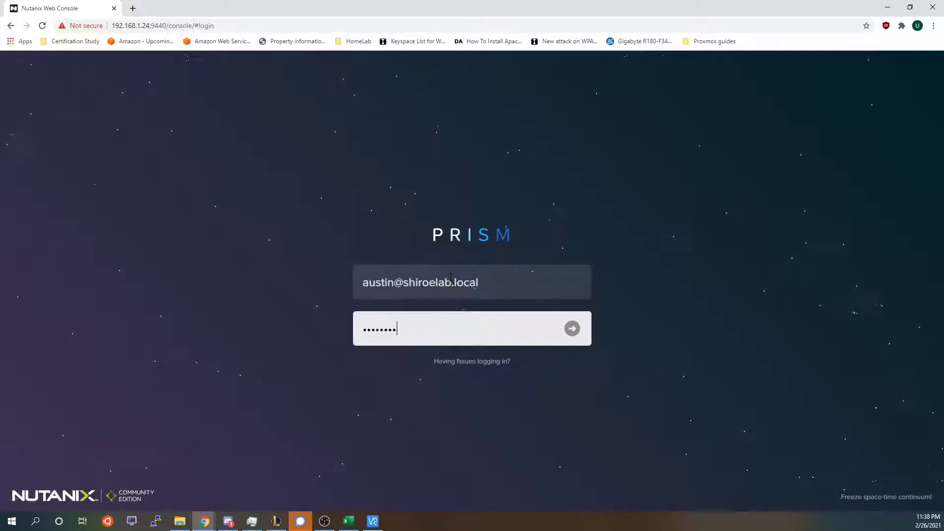
key("Return")
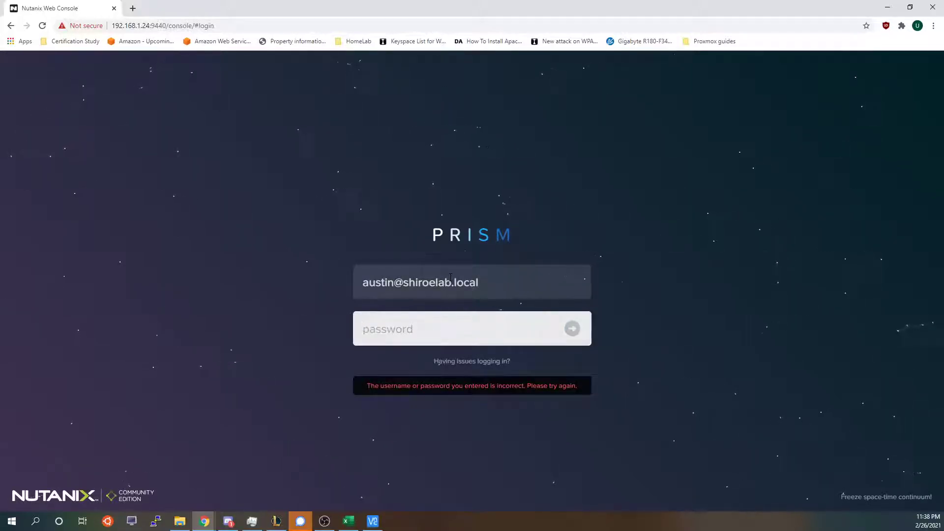
type("•")
key("Return")
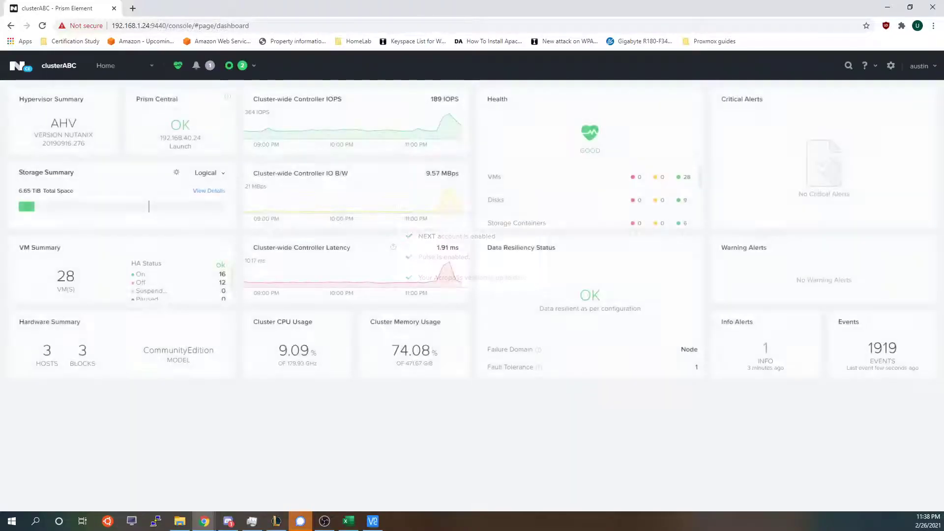
Check the user menu, the pending file server alert and the two completed recent tasks.
left_click(919, 65)
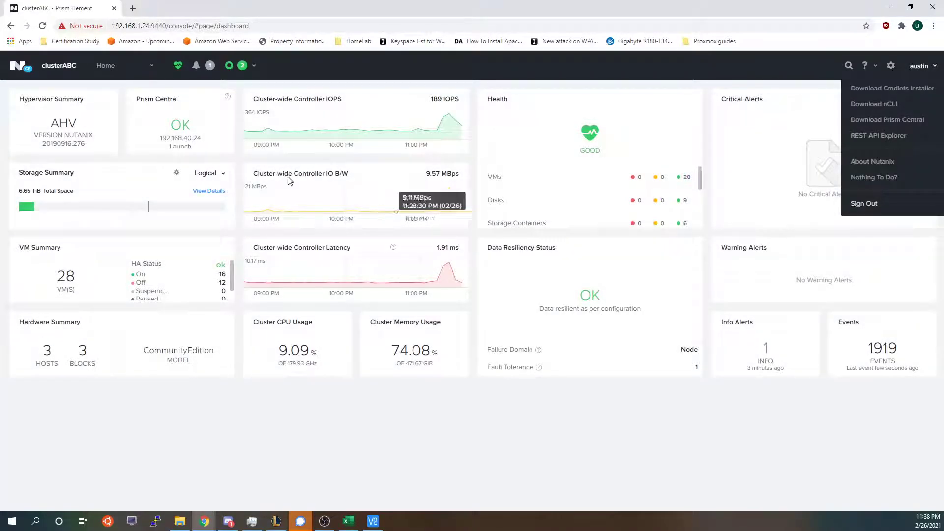
left_click(208, 65)
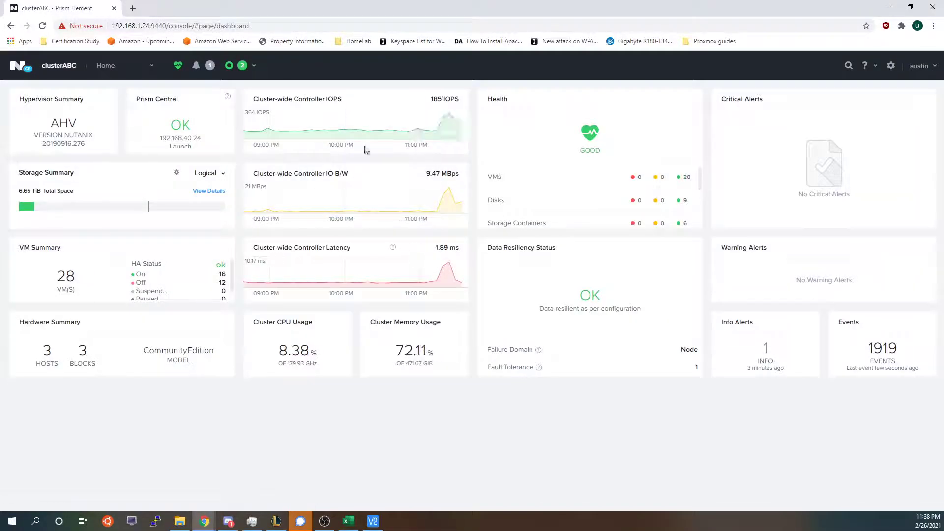
left_click(243, 66)
left_click(409, 96)
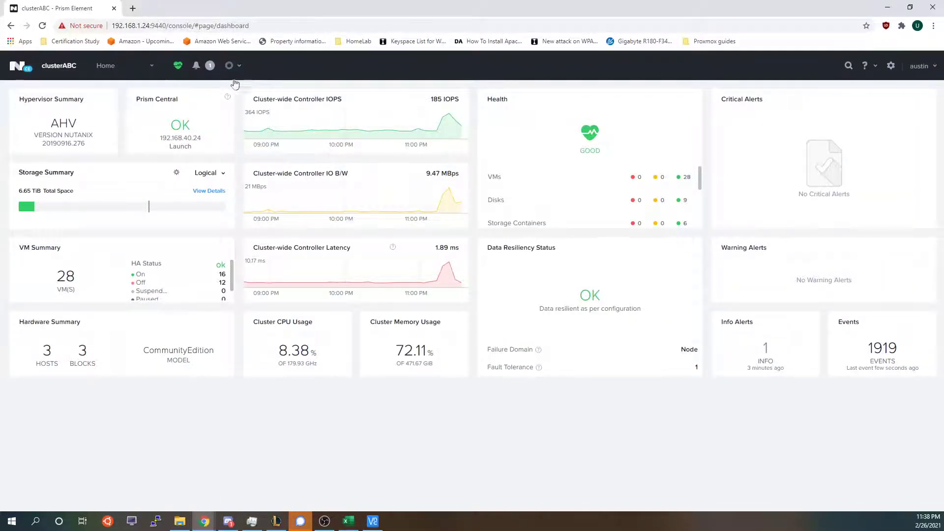